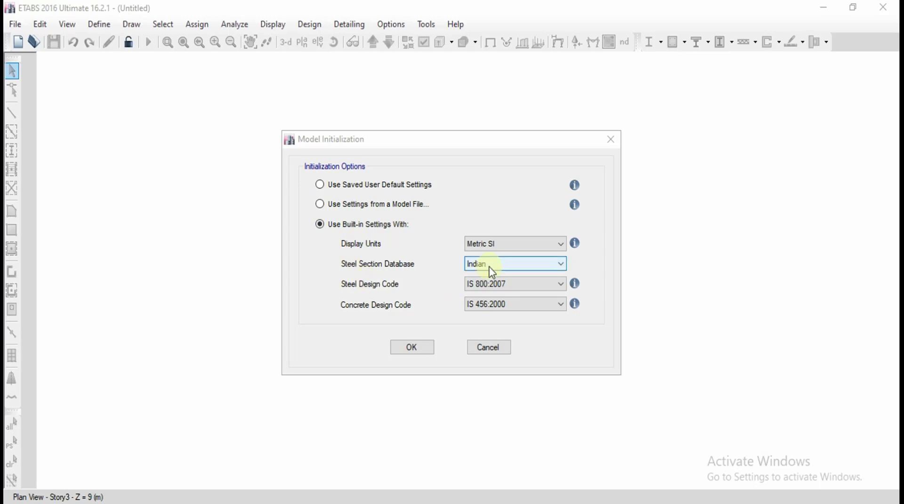
# Step: Accept the built-in Metric SI and Indian code settings, and set 3 grid lines in X and 2 in Y
pyautogui.click(414, 349)
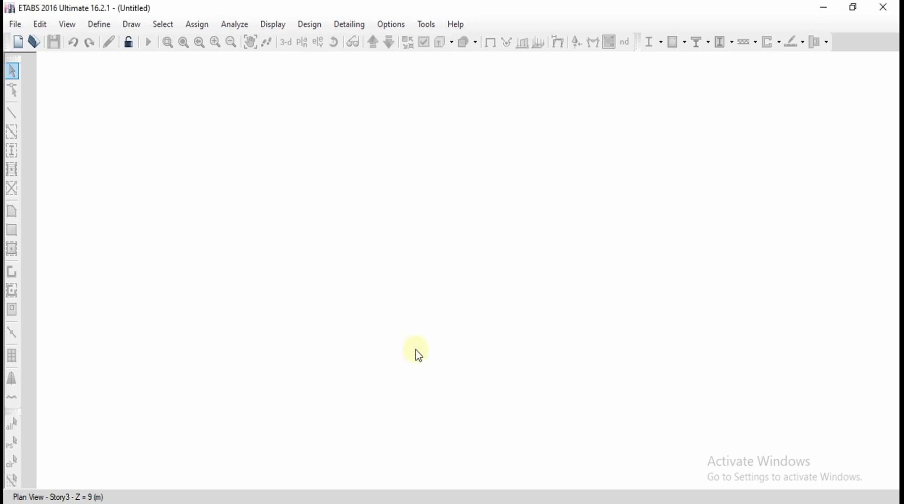
pyautogui.doubleClick(404, 142)
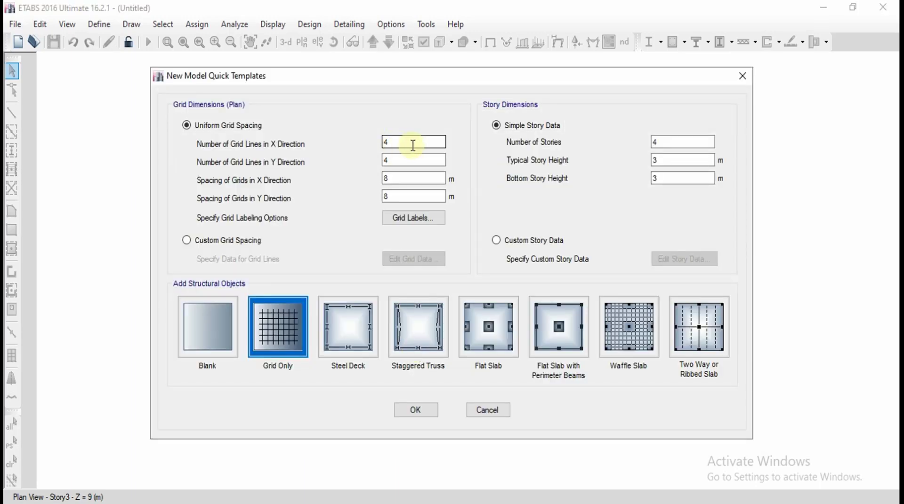
pyautogui.write('3')
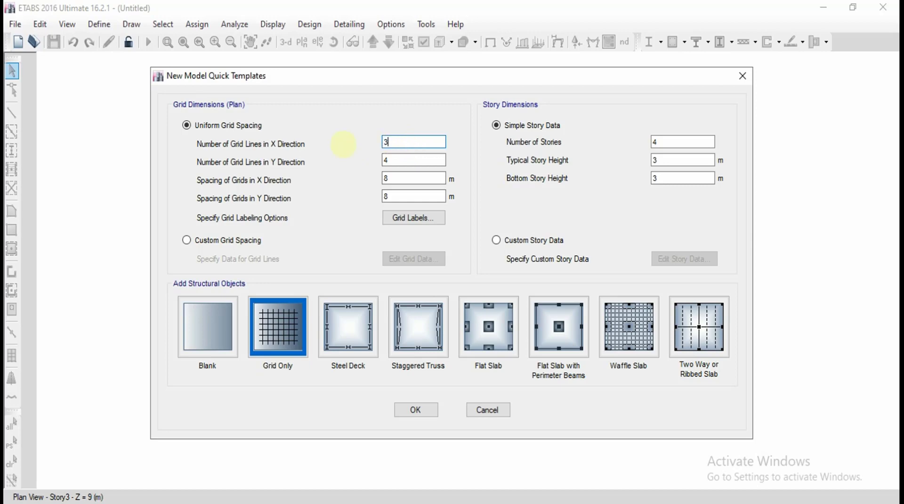
pyautogui.press('Tab')
pyautogui.write('2')
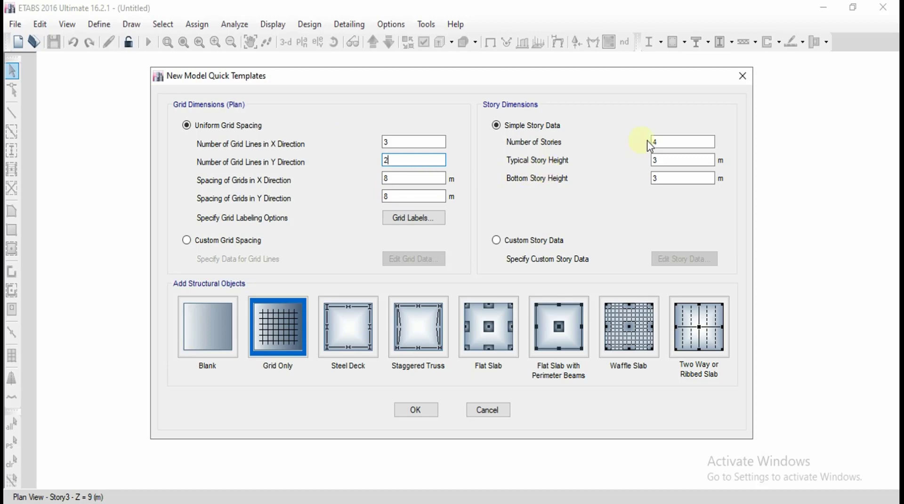
# Step: Set the number of stories to 1 in the simple story data
pyautogui.moveTo(679, 139); pyautogui.dragTo(638, 148)
pyautogui.write('1')
pyautogui.click(674, 156)
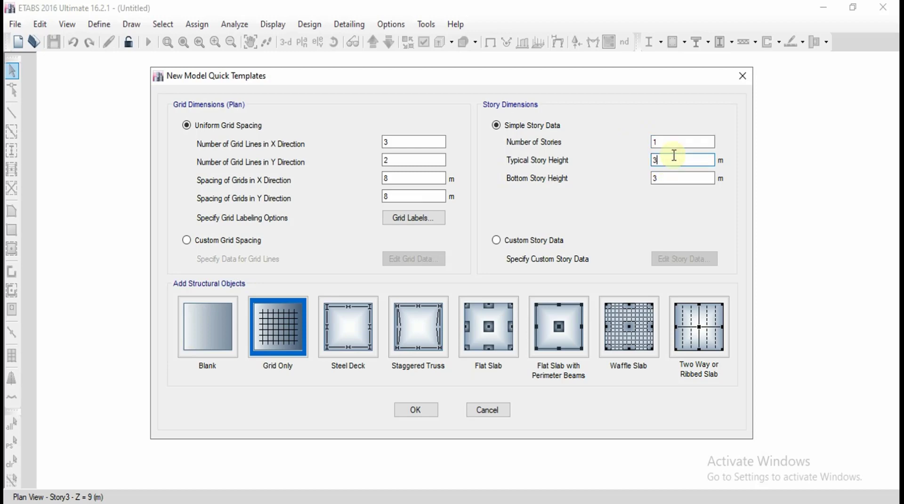
# Step: Set the grid spacing to 4 m in X and 3 m in Y, and create the grid-only model
pyautogui.doubleClick(398, 178)
pyautogui.write('4')
pyautogui.press('Tab')
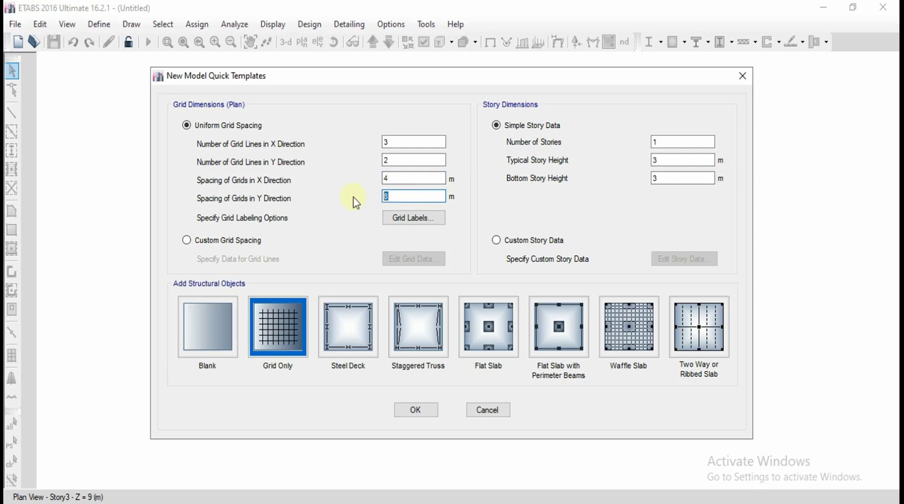
pyautogui.write('3')
pyautogui.click(415, 410)
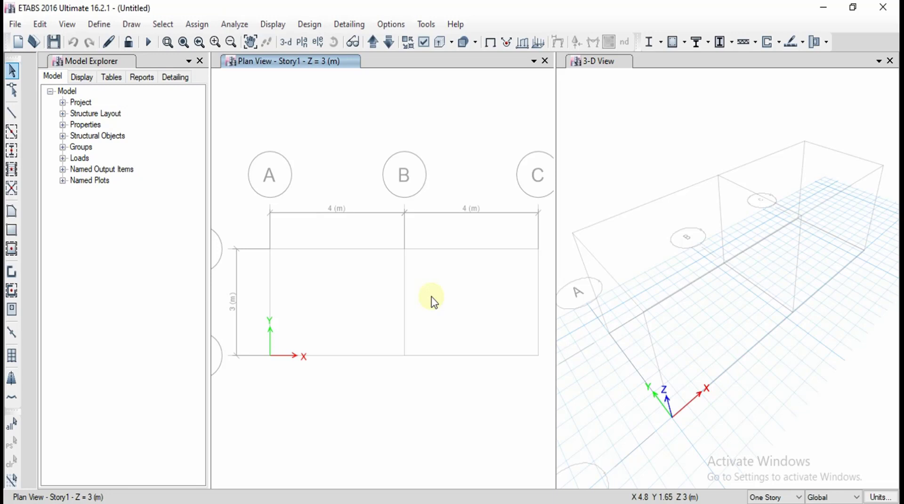
# Step: Start adding a new material property with India as its region
pyautogui.click(109, 26)
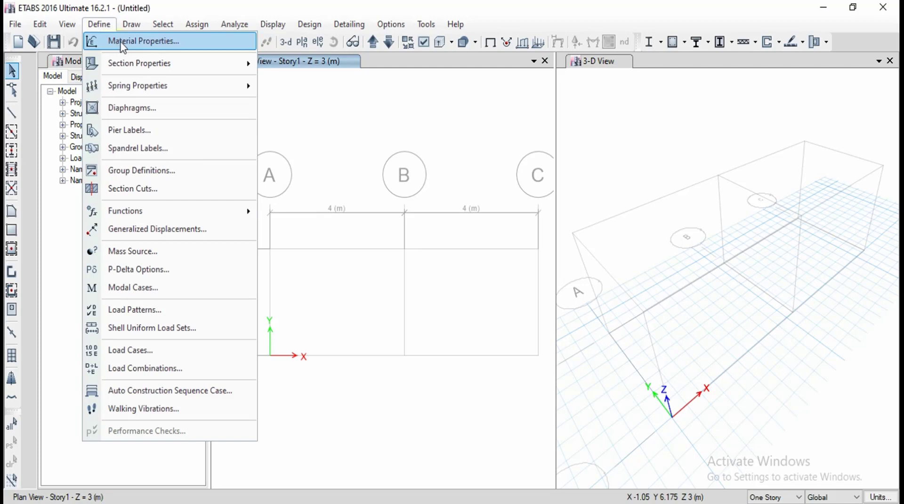
pyautogui.click(121, 43)
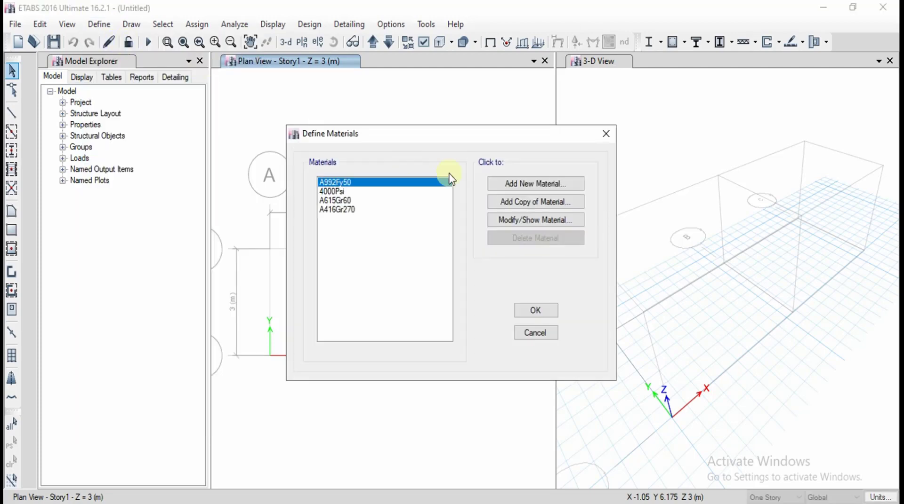
pyautogui.click(508, 184)
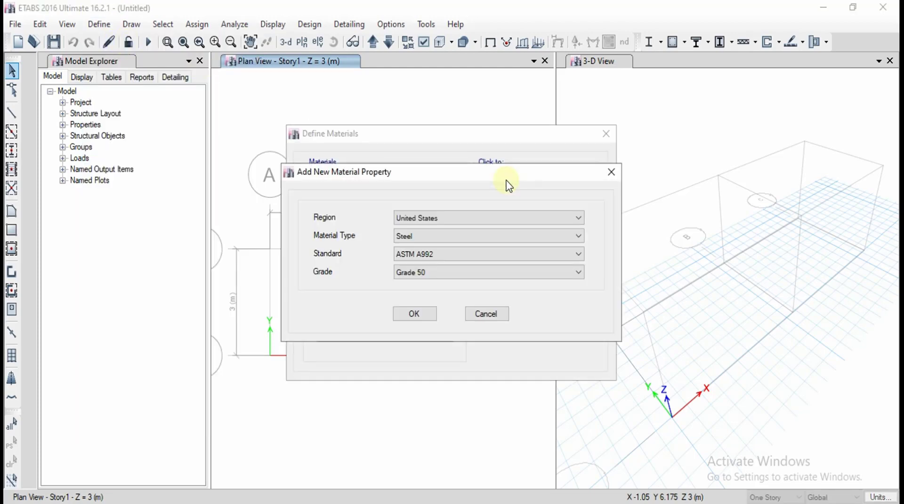
pyautogui.click(437, 236)
pyautogui.click(443, 216)
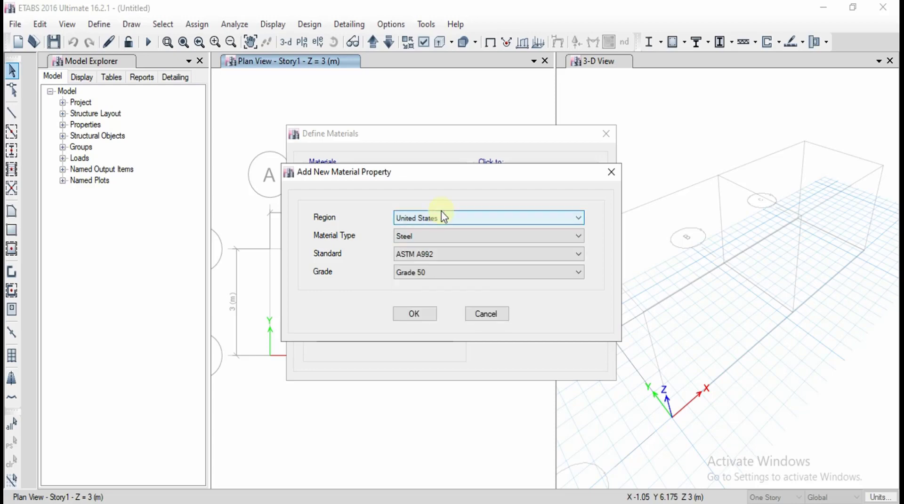
pyautogui.click(442, 217)
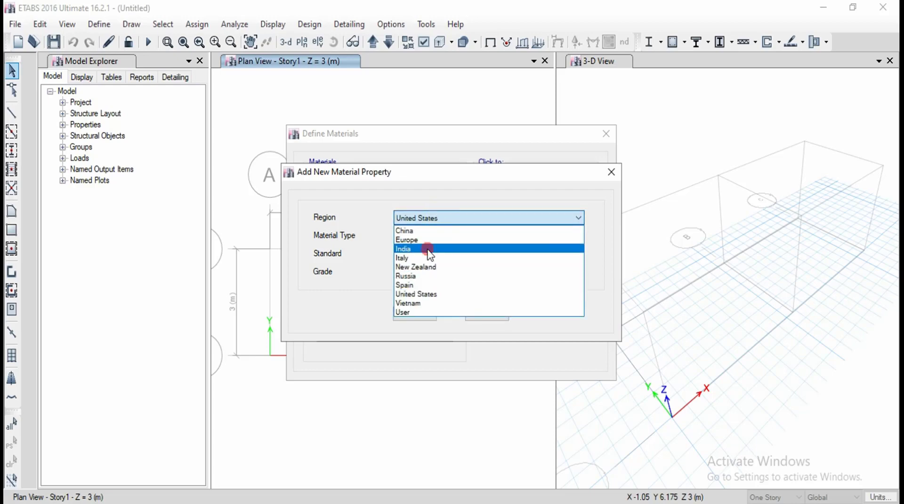
pyautogui.click(428, 250)
# Step: Set the material type to Concrete with Indian standard grade M30, and add it with its default properties
pyautogui.click(447, 236)
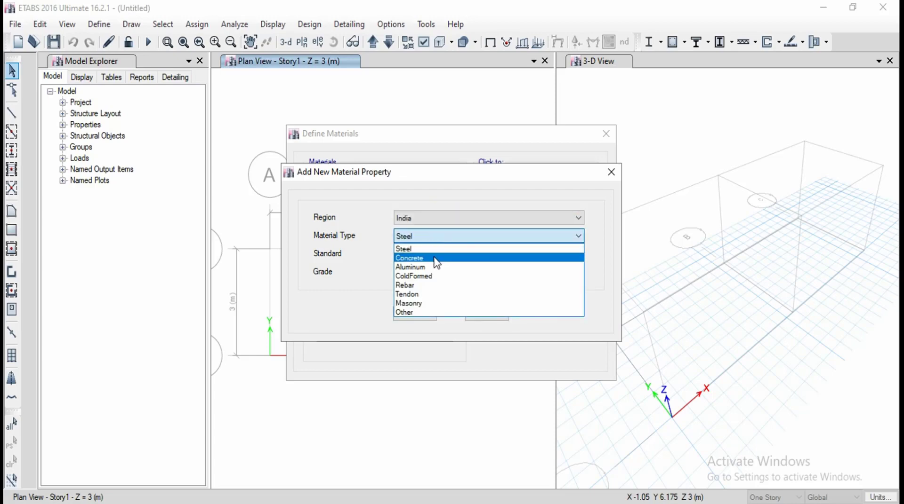
pyautogui.click(416, 285)
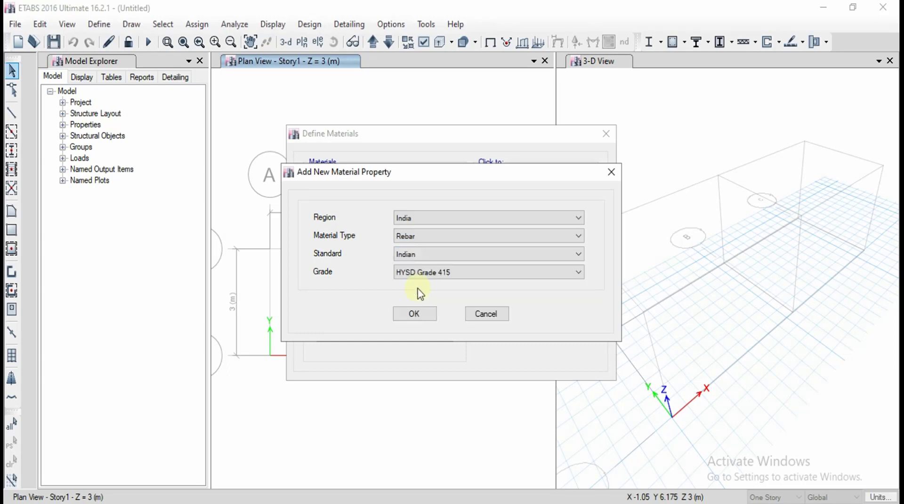
pyautogui.click(444, 236)
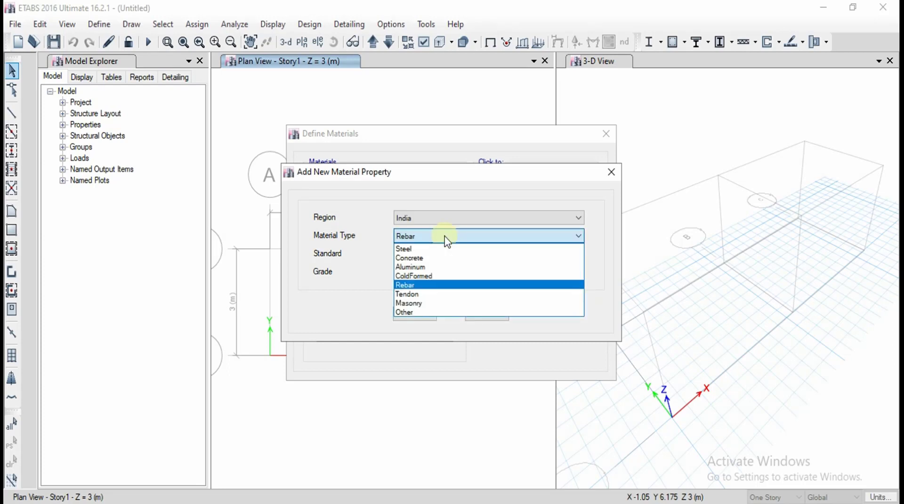
pyautogui.click(429, 258)
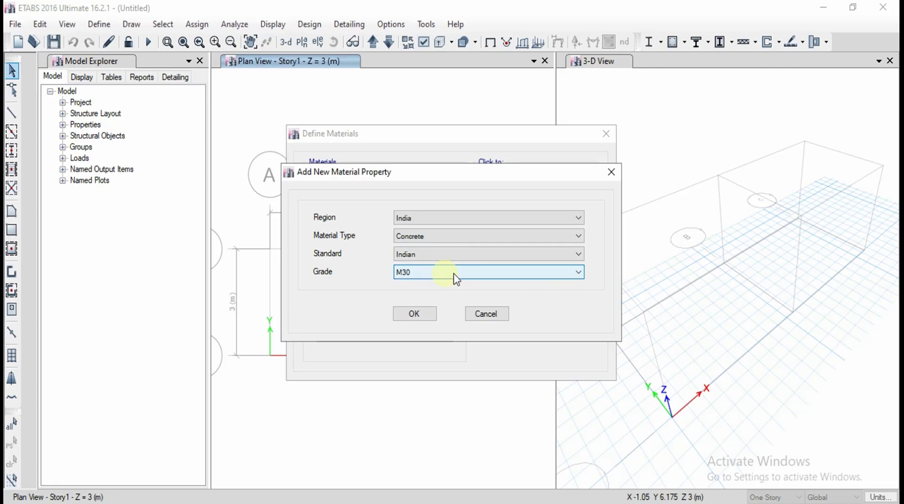
pyautogui.click(414, 314)
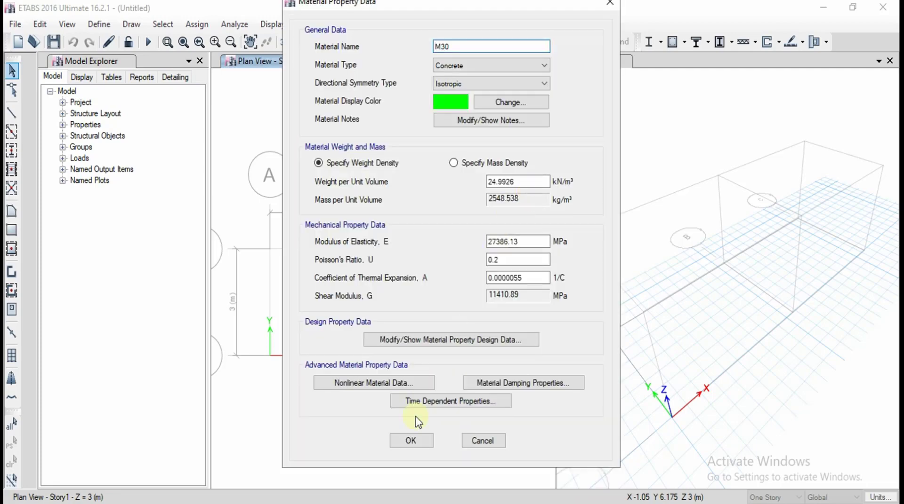
pyautogui.click(411, 441)
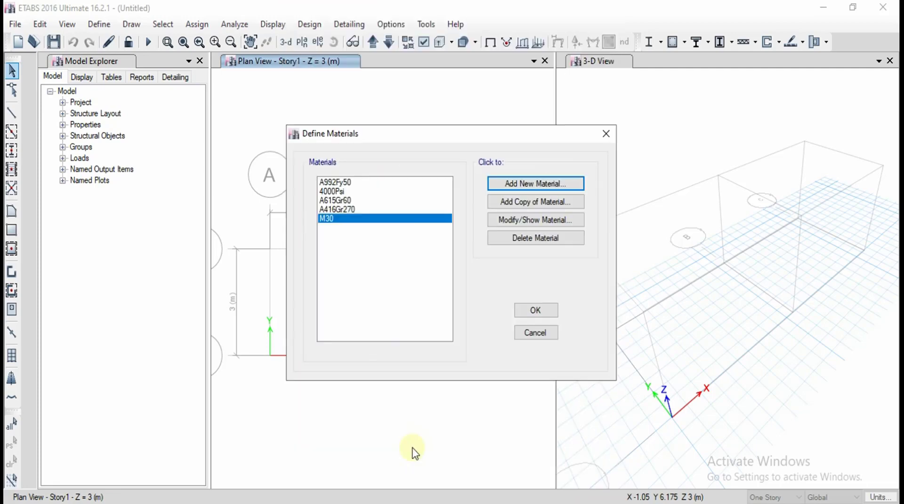
# Step: Start another new material with region India and material type Steel
pyautogui.click(534, 188)
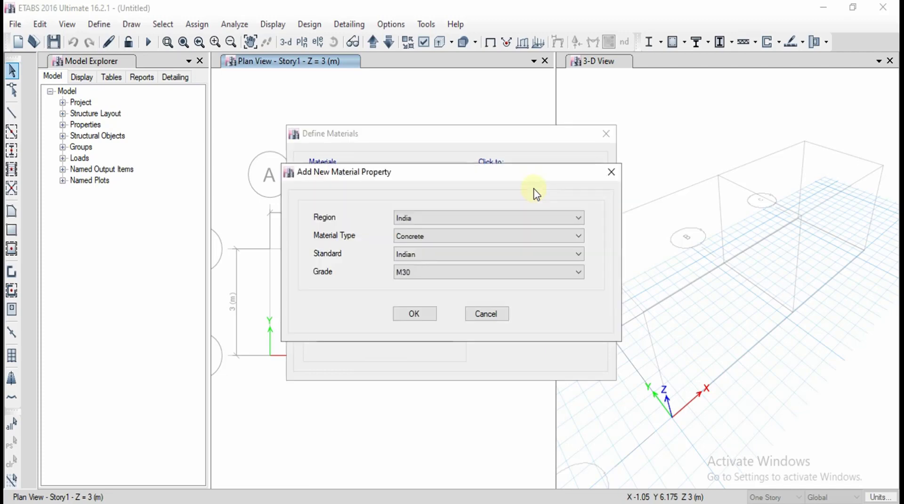
pyautogui.click(464, 219)
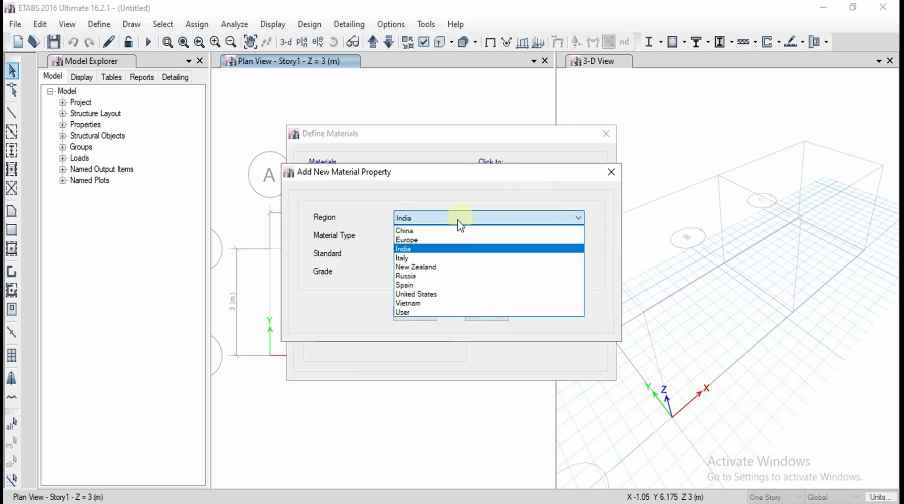
pyautogui.click(422, 250)
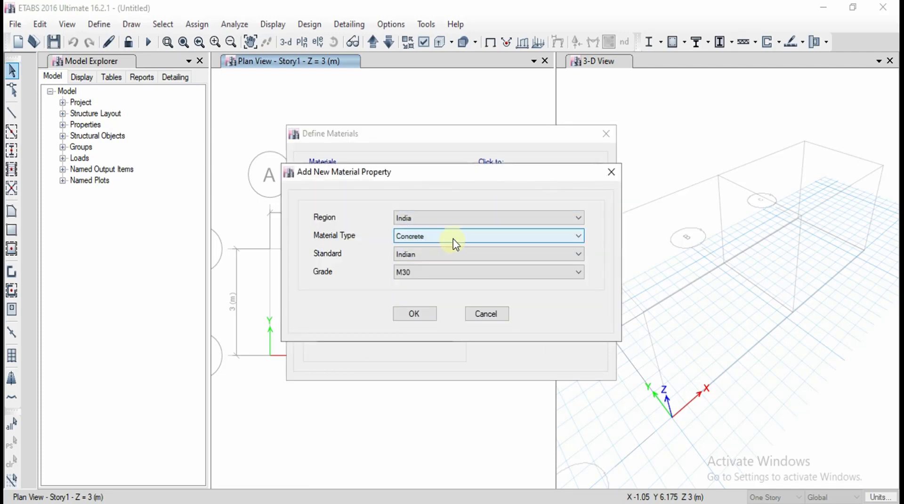
pyautogui.click(455, 238)
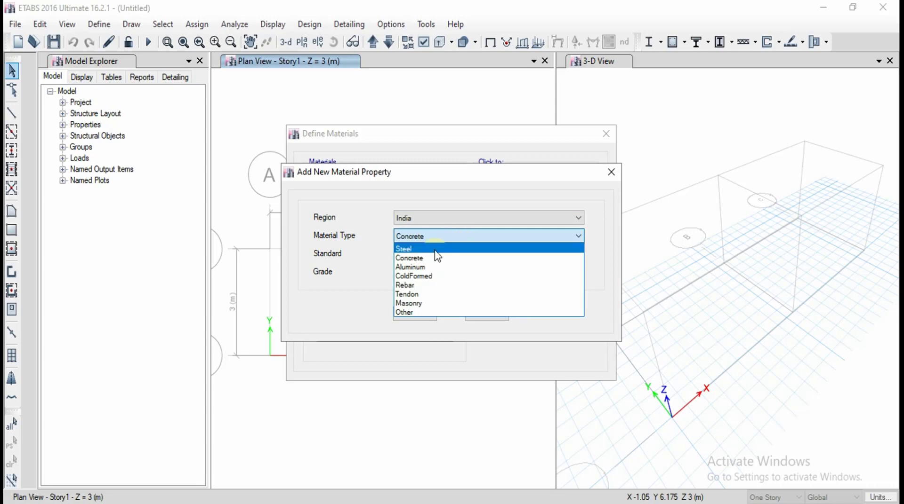
pyautogui.click(431, 248)
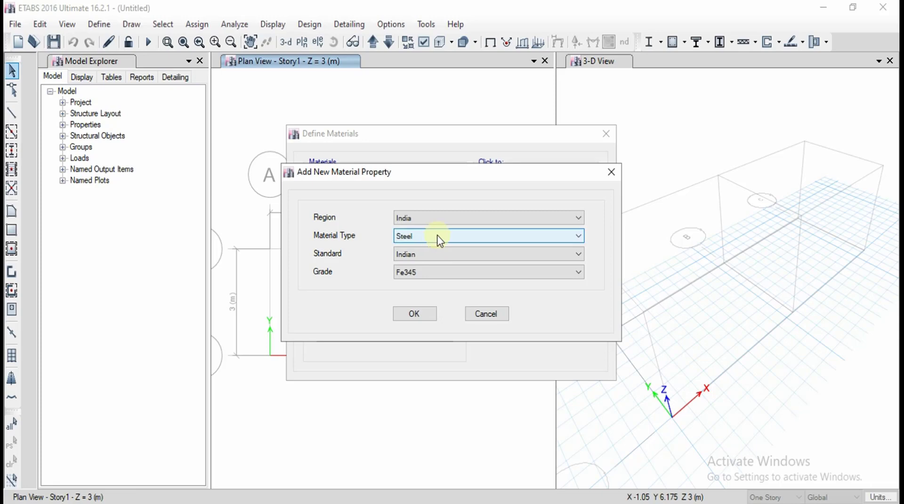
pyautogui.click(437, 236)
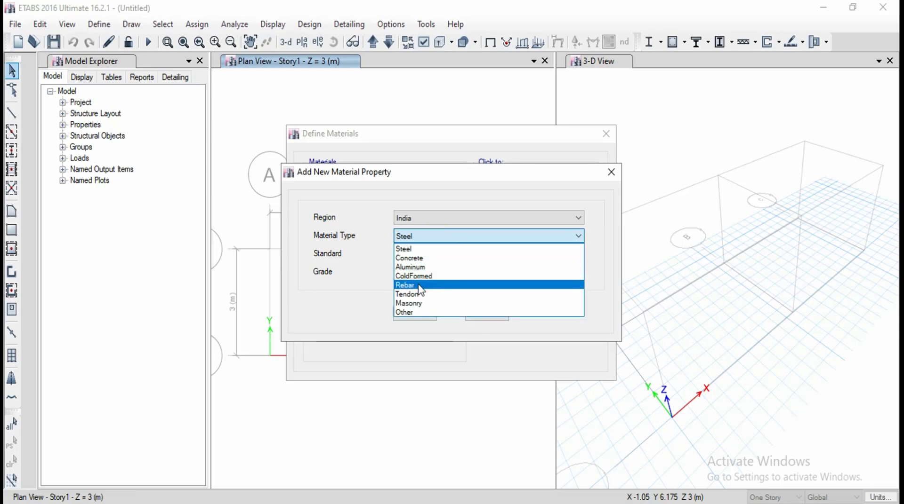
pyautogui.click(378, 272)
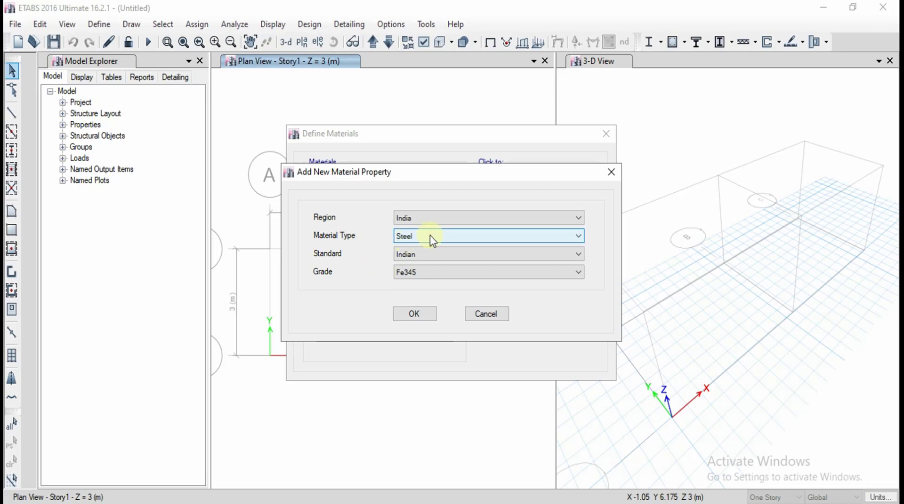
# Step: Set the steel grade to Fe250, add it with its default properties, and finish defining materials
pyautogui.click(402, 272)
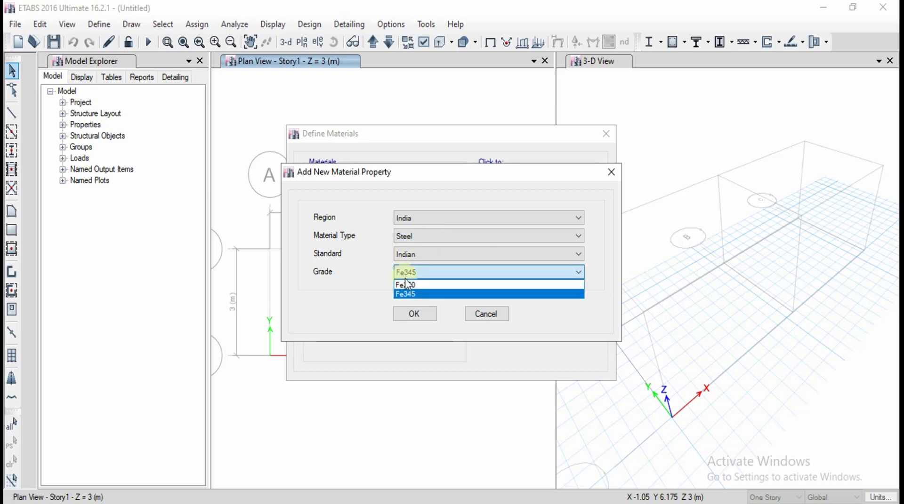
pyautogui.click(406, 284)
pyautogui.click(414, 312)
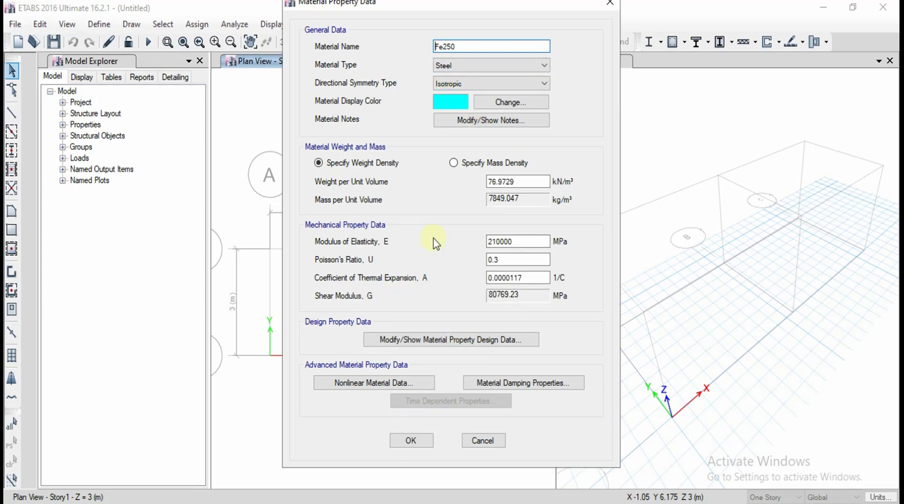
pyautogui.click(411, 441)
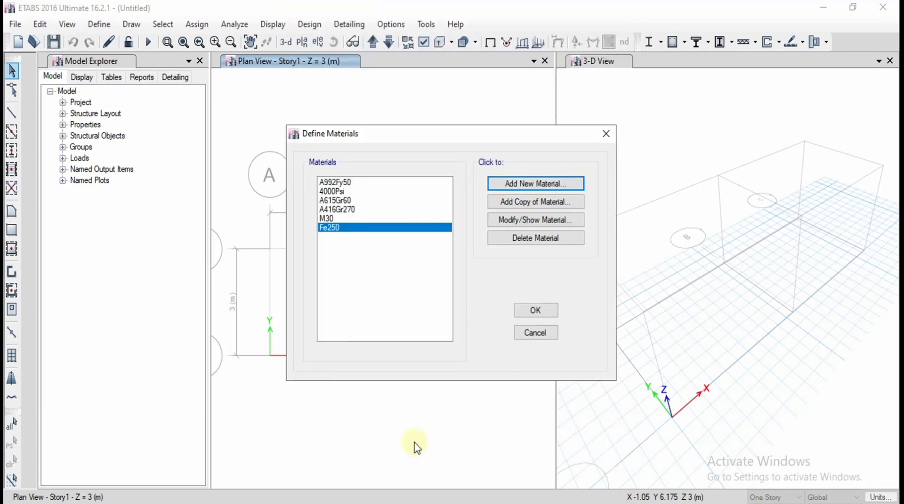
pyautogui.click(535, 311)
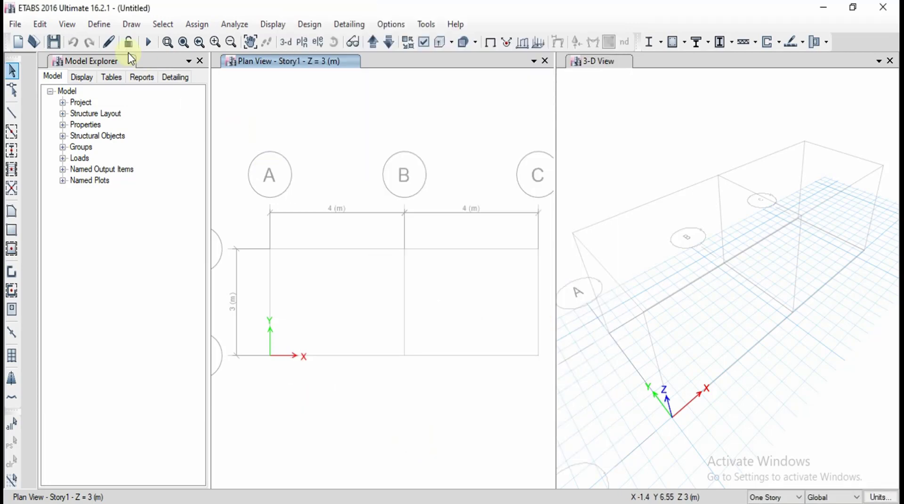
# Step: Start importing steel I/wide flange frame sections from the Indian property file, with Fe250 as the default section material
pyautogui.click(99, 24)
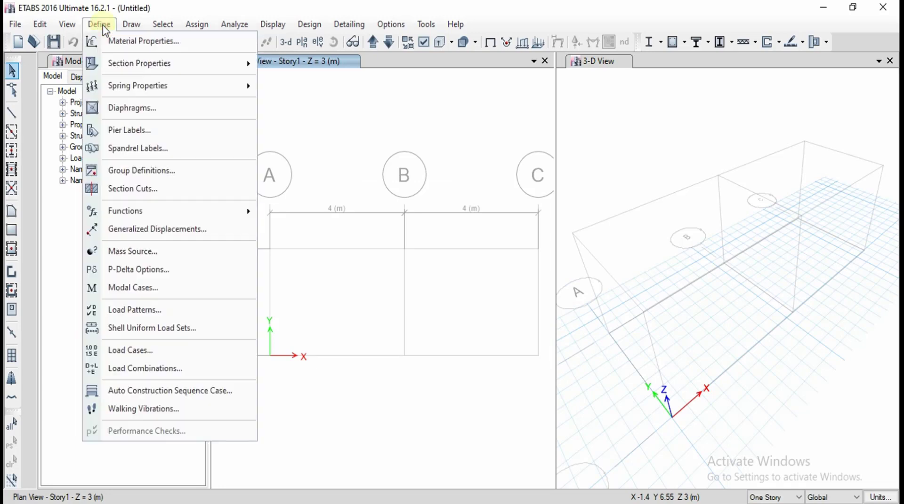
pyautogui.moveTo(115, 66)
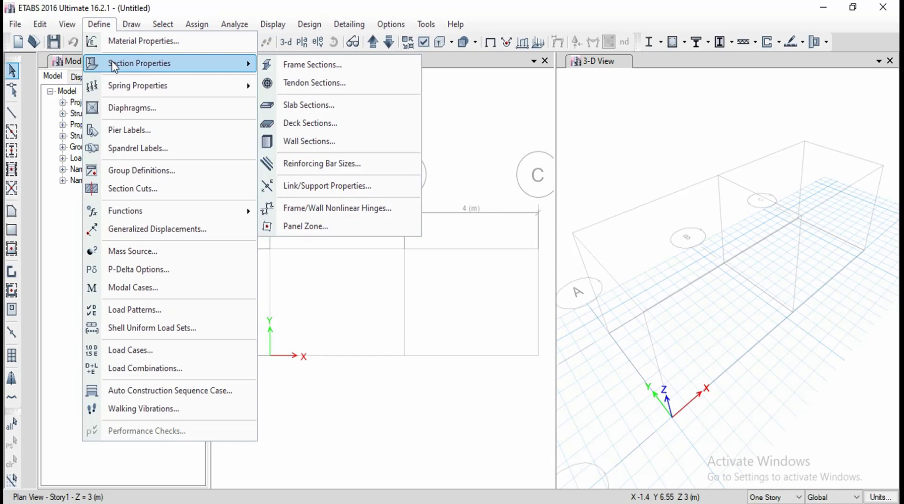
pyautogui.click(286, 66)
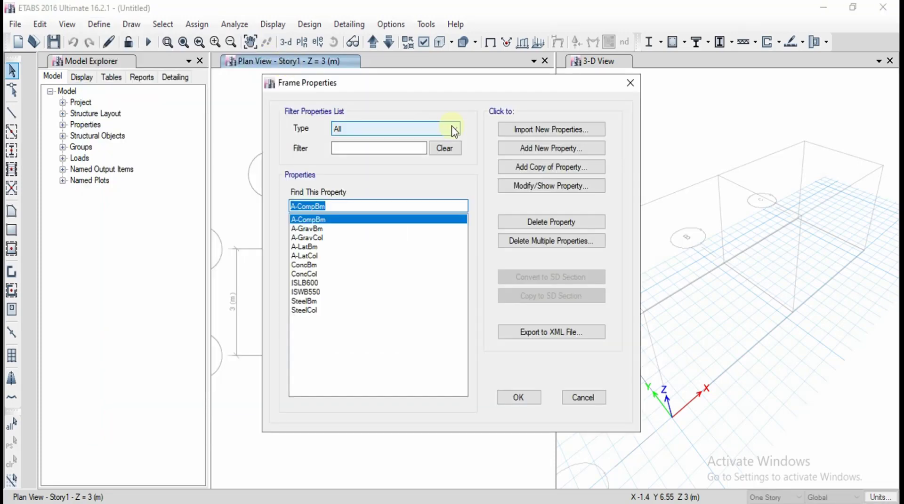
pyautogui.click(522, 134)
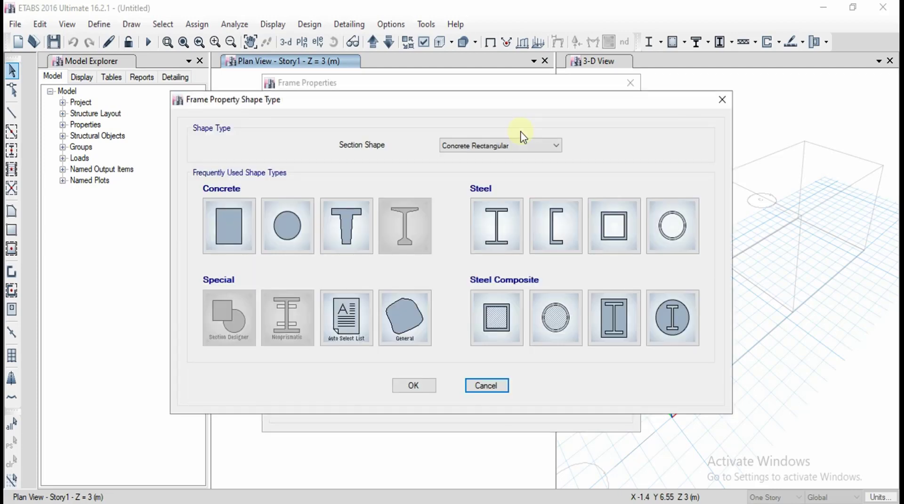
pyautogui.click(507, 237)
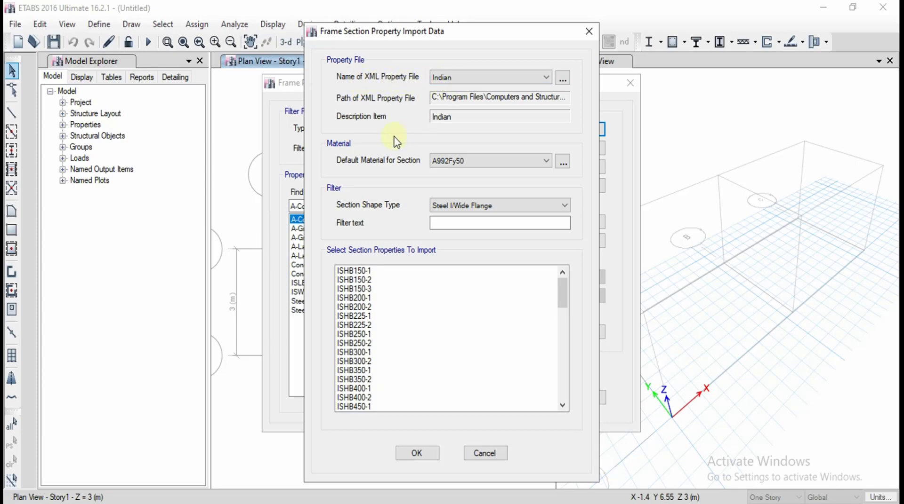
pyautogui.click(456, 162)
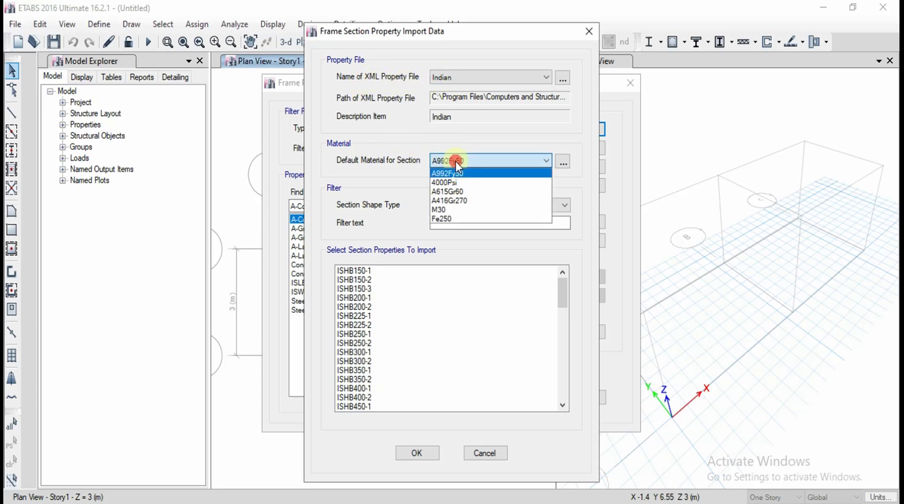
pyautogui.click(446, 219)
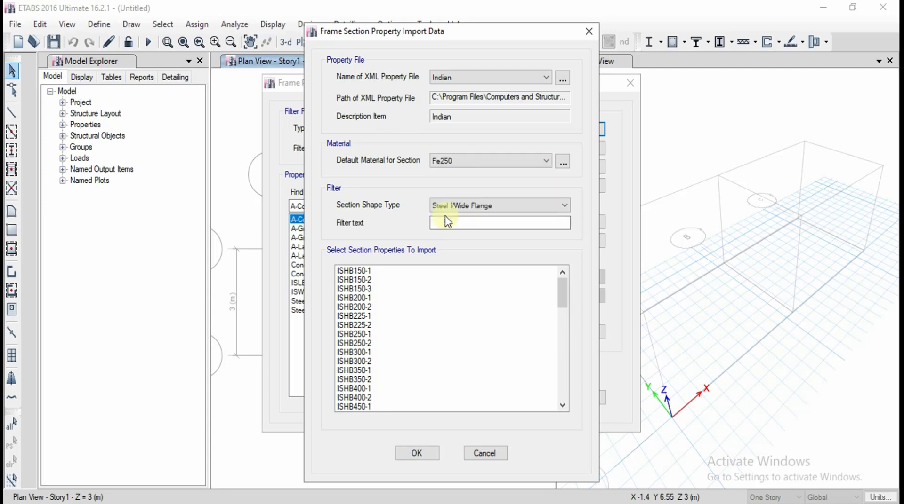
pyautogui.click(563, 162)
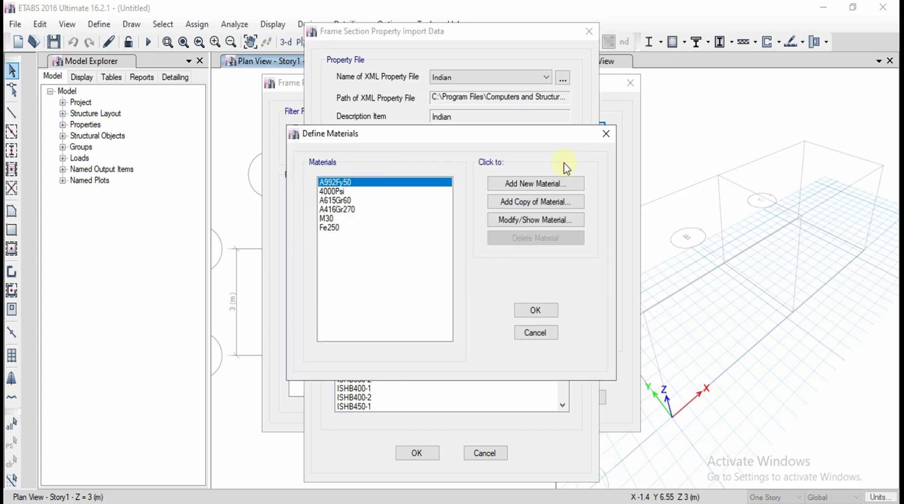
pyautogui.click(536, 334)
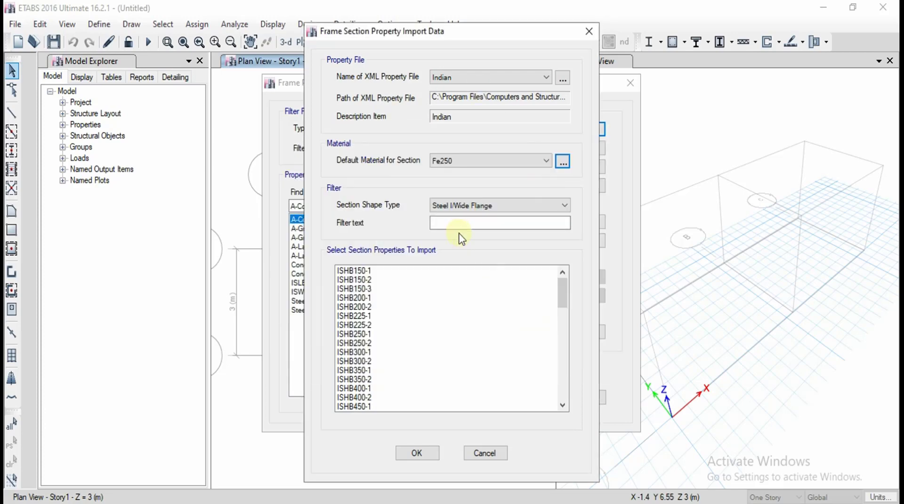
# Step: Import the ISMB250 and ISMB300 sections into the frame properties
pyautogui.click(482, 206)
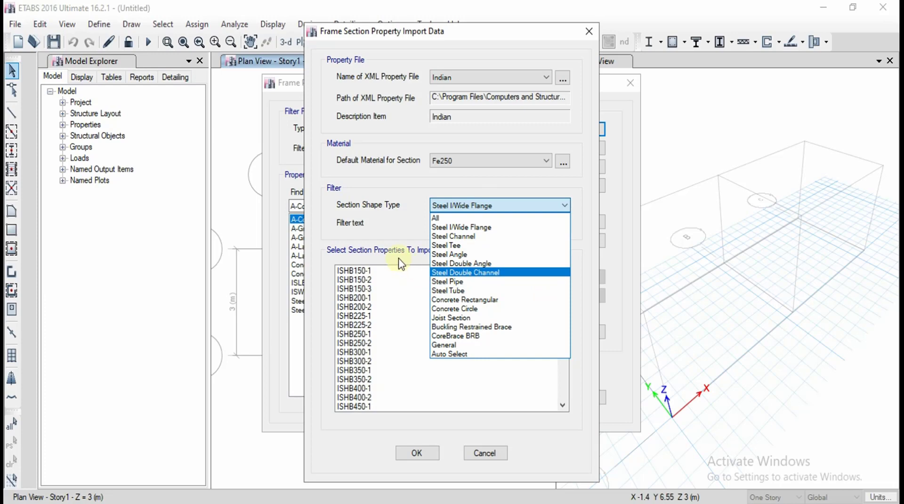
pyautogui.click(397, 221)
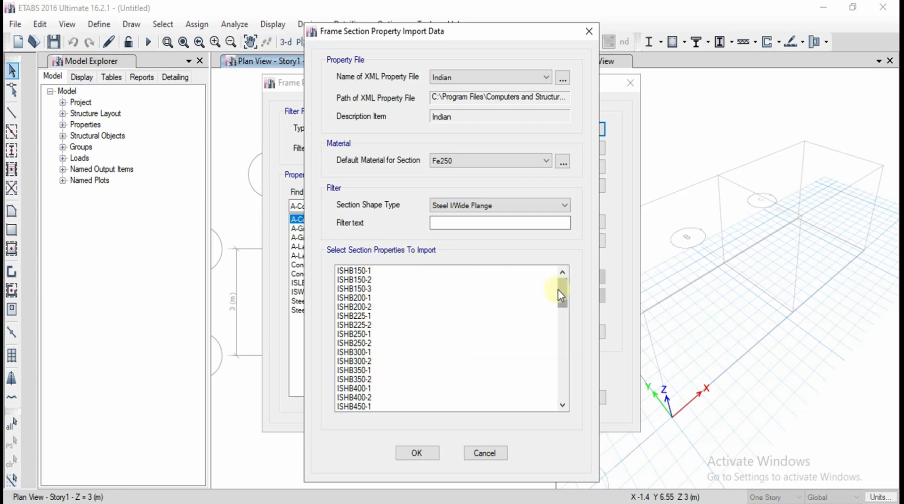
pyautogui.moveTo(558, 288); pyautogui.dragTo(549, 357)
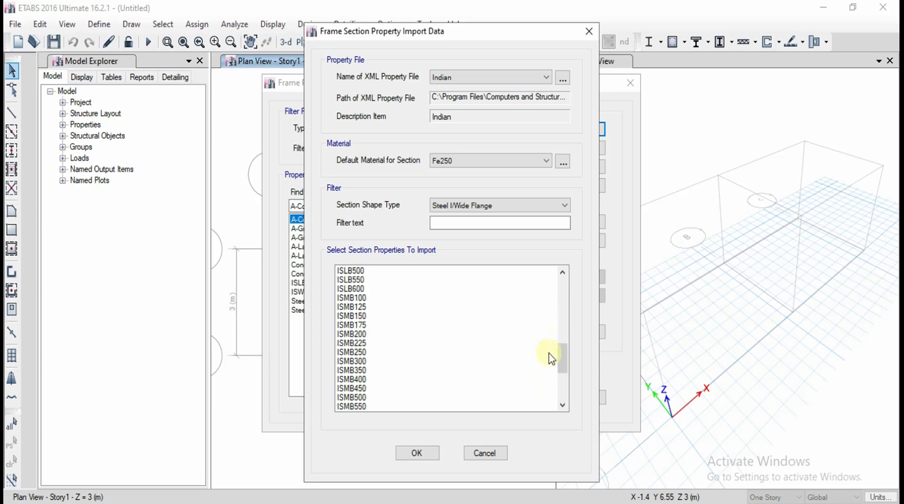
pyautogui.click(353, 361)
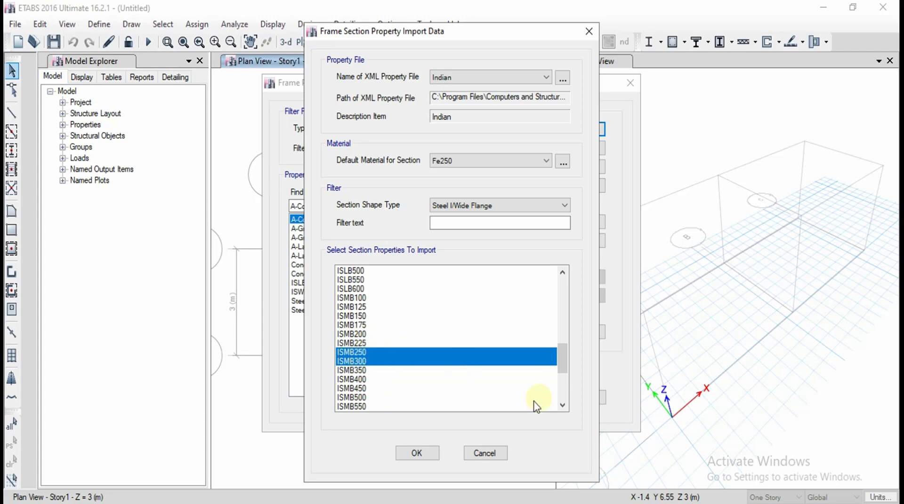
pyautogui.click(421, 453)
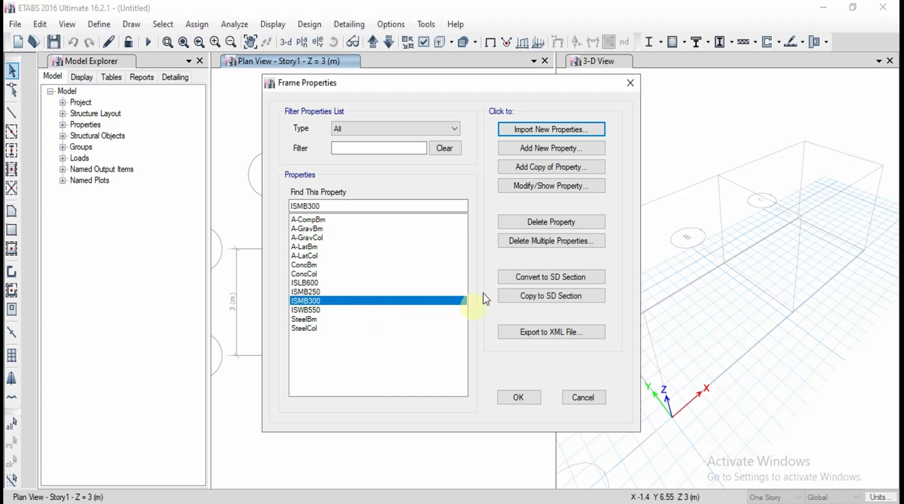
# Step: Delete the frame sections A-CompBm, A-GravBm, A-GravCol, A-LatBm, A-LatCol, ConcBm, ConcCol, SteelBm and SteelCol together
pyautogui.click(534, 242)
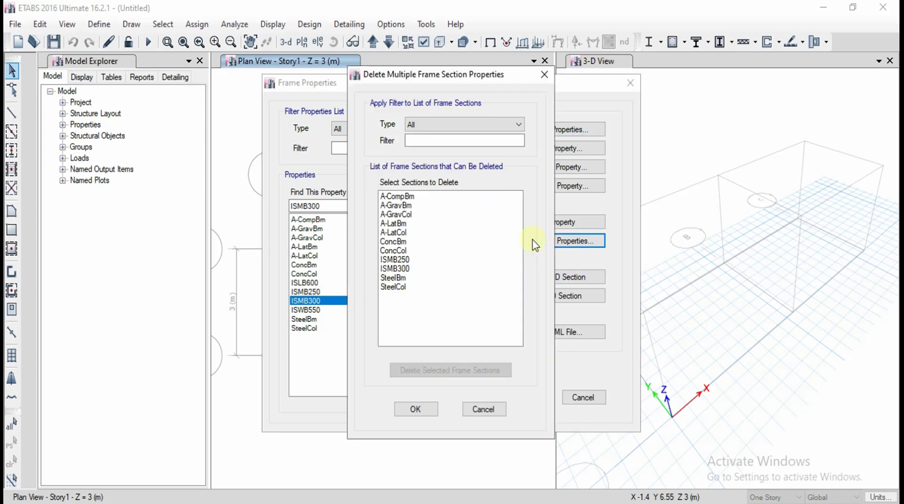
pyautogui.click(400, 197)
pyautogui.hotkey('shift', 'Down')
pyautogui.hotkey('shift', 'Down')
pyautogui.hotkey('shift', 'Down')
pyautogui.hotkey('shift', 'Down')
pyautogui.hotkey('shift', 'Down')
pyautogui.hotkey('shift', 'Down')
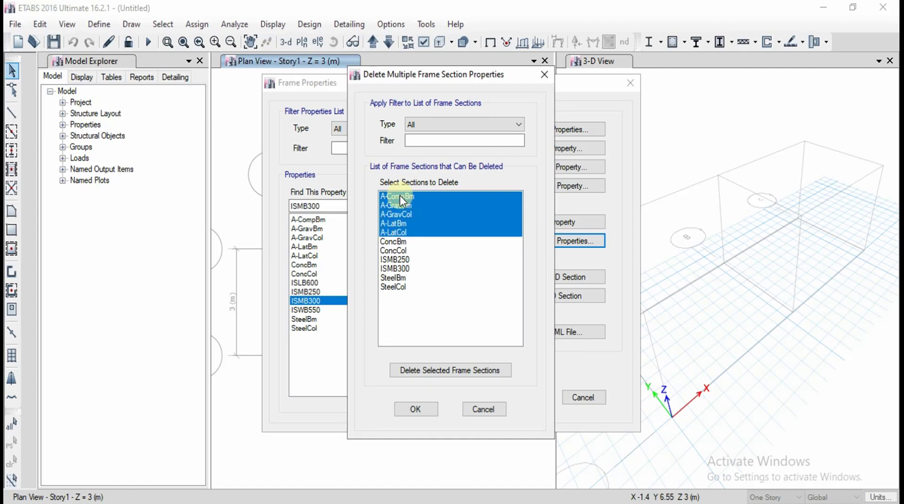
pyautogui.keyDown('ctrl'); pyautogui.click(395, 277); pyautogui.keyUp('ctrl')
pyautogui.keyDown('ctrl'); pyautogui.click(397, 287); pyautogui.keyUp('ctrl')
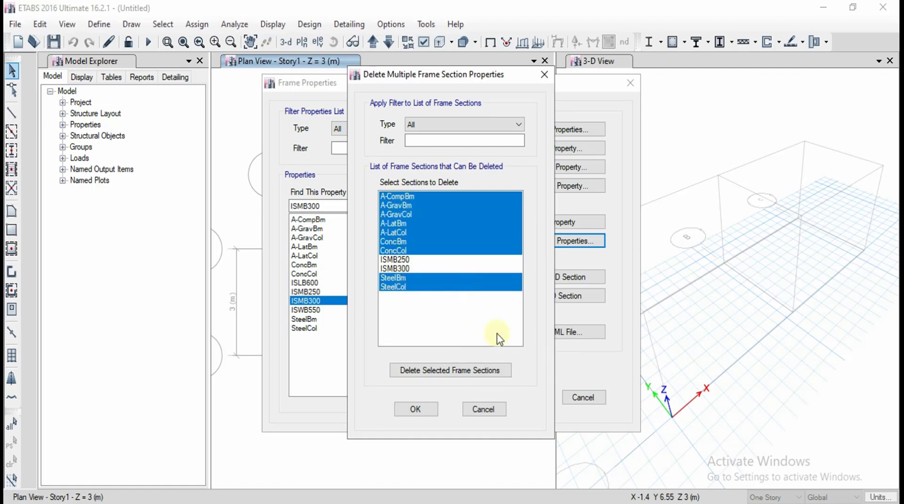
pyautogui.click(449, 371)
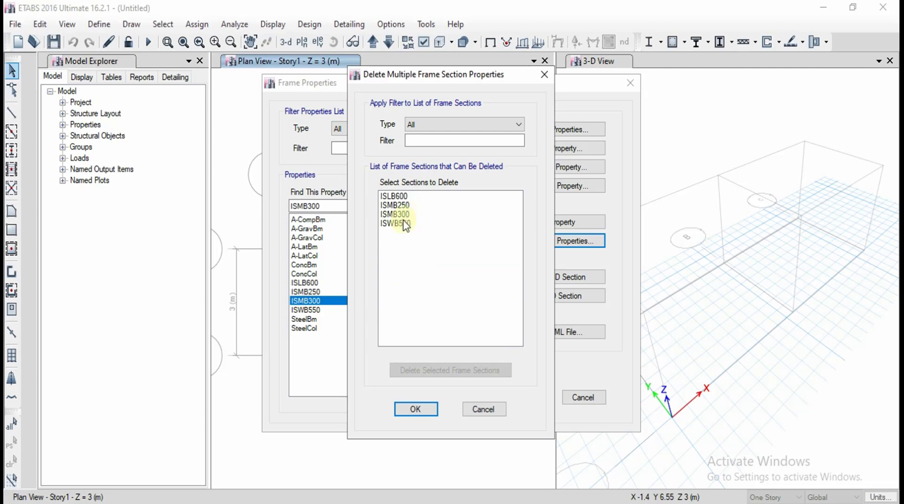
# Step: Delete the frame sections ISLB600 and ISWB550 as well, and finish defining the frame properties
pyautogui.click(402, 196)
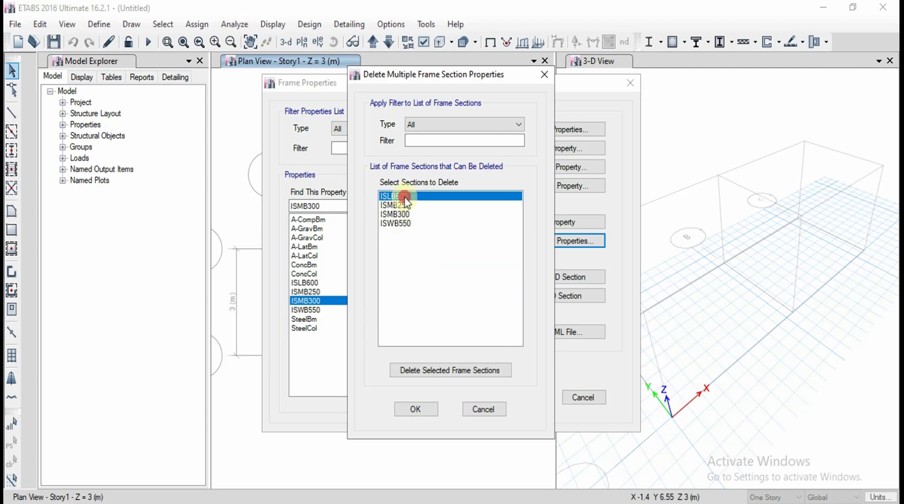
pyautogui.keyDown('ctrl'); pyautogui.click(401, 224); pyautogui.keyUp('ctrl')
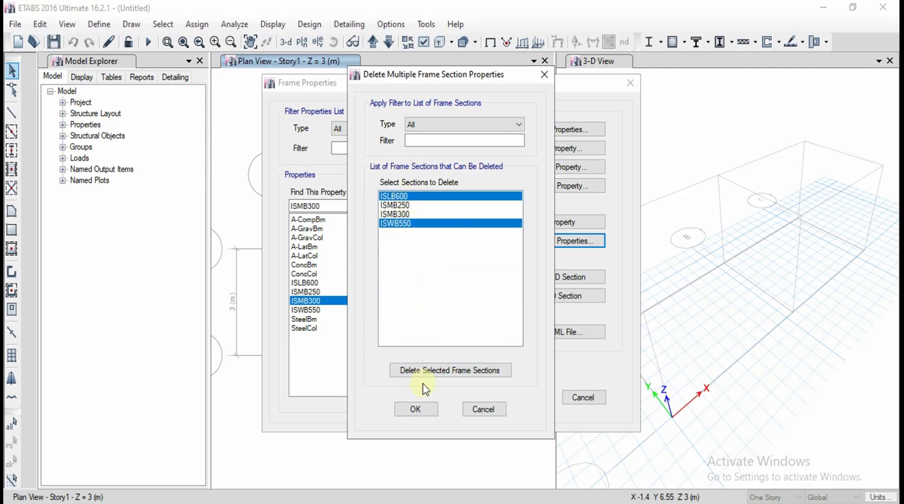
pyautogui.click(416, 371)
pyautogui.click(420, 409)
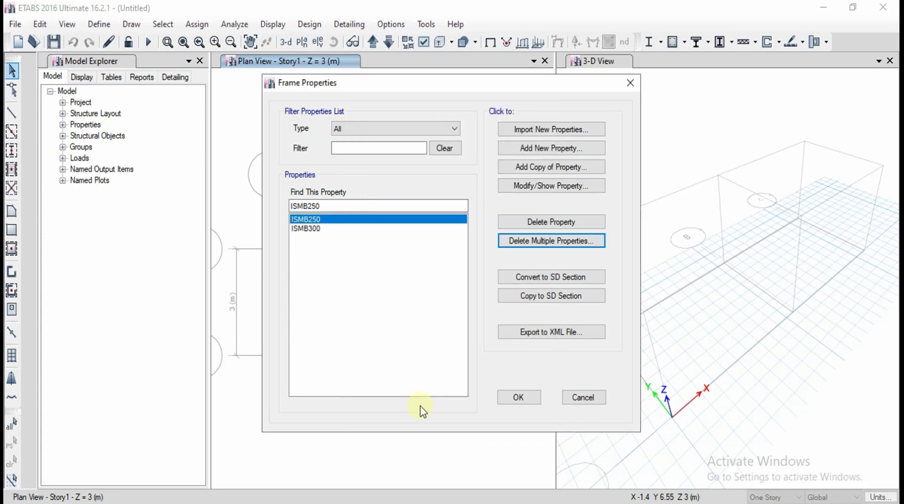
pyautogui.click(363, 221)
pyautogui.click(512, 396)
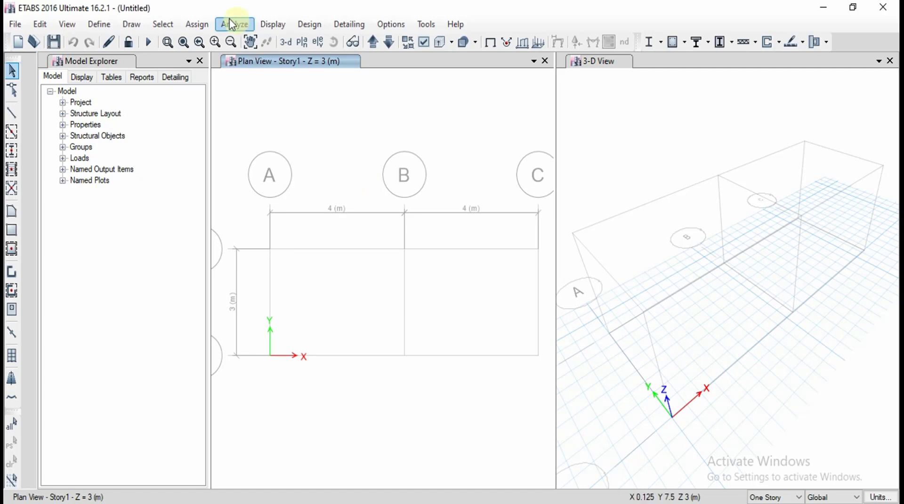
pyautogui.click(99, 24)
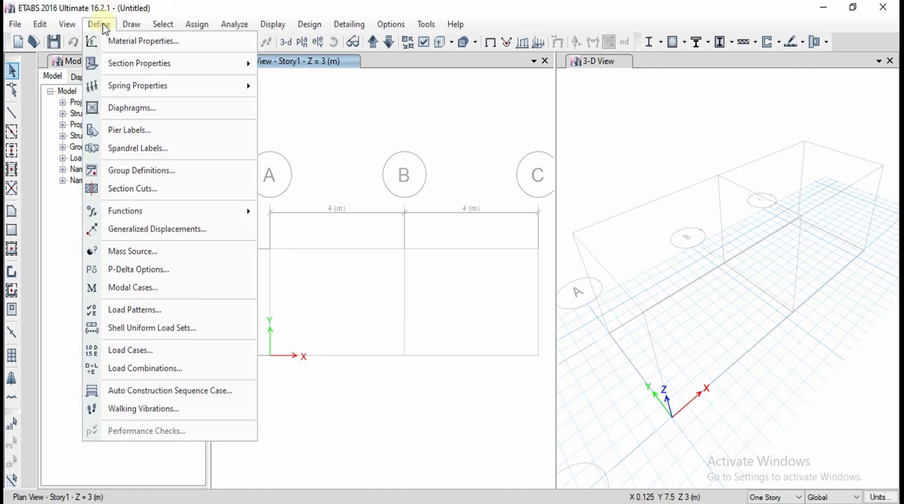
pyautogui.moveTo(137, 63)
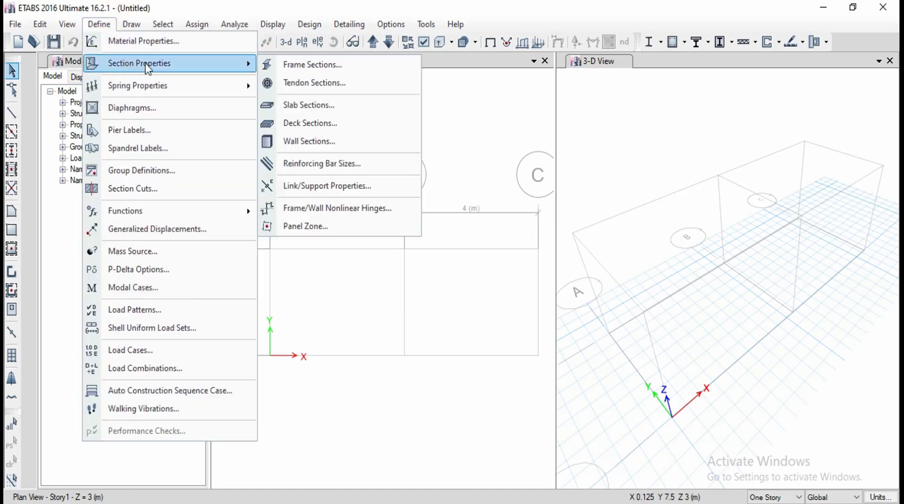
pyautogui.click(322, 107)
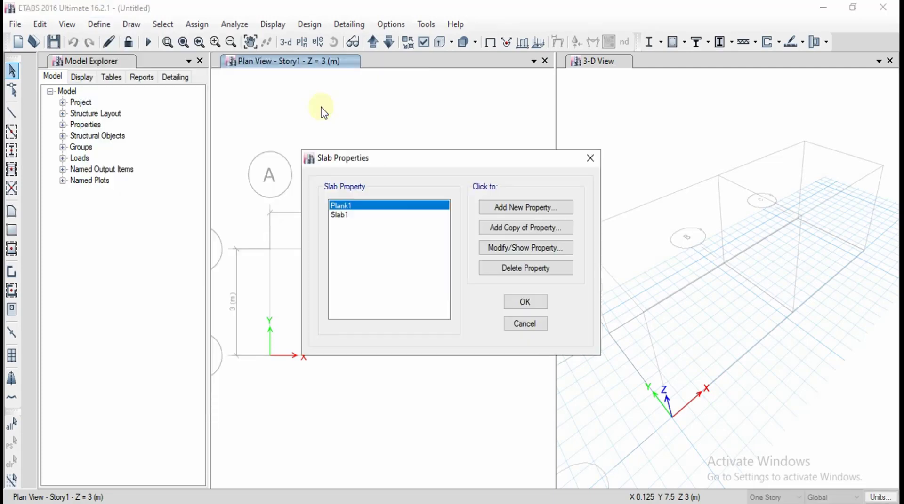
pyautogui.click(502, 205)
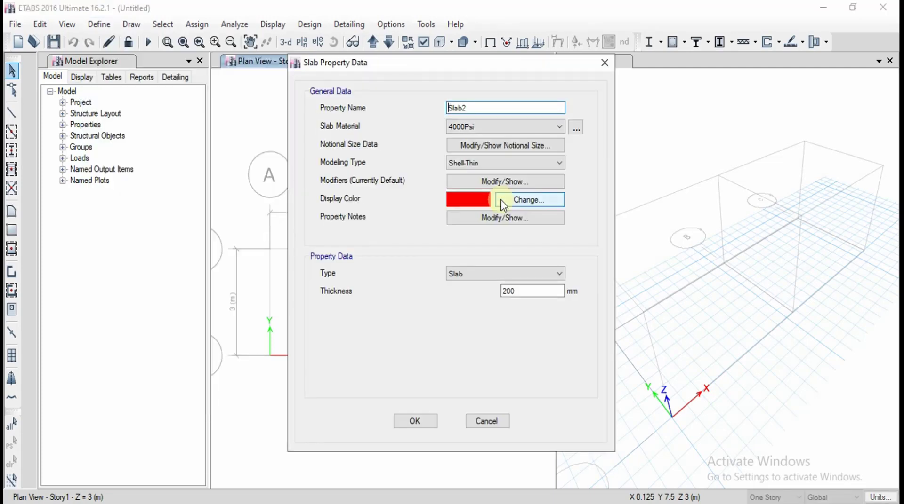
pyautogui.doubleClick(502, 106)
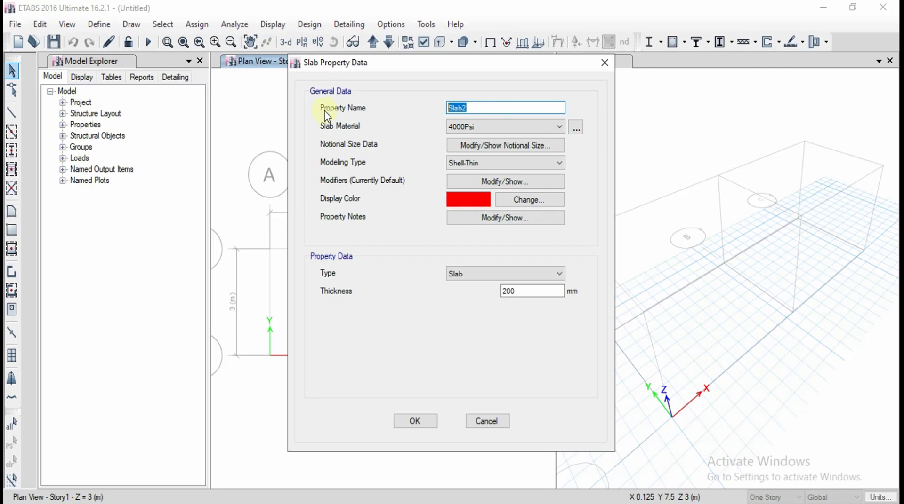
pyautogui.write('SLAB')
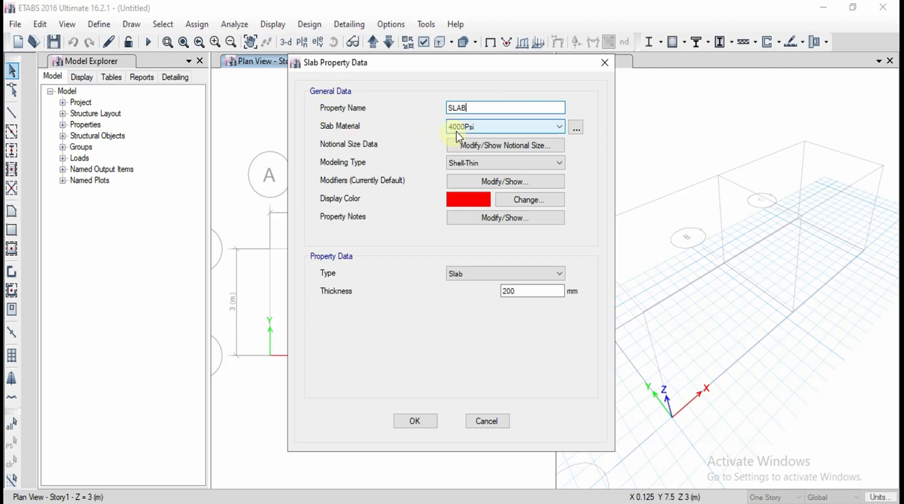
pyautogui.click(476, 126)
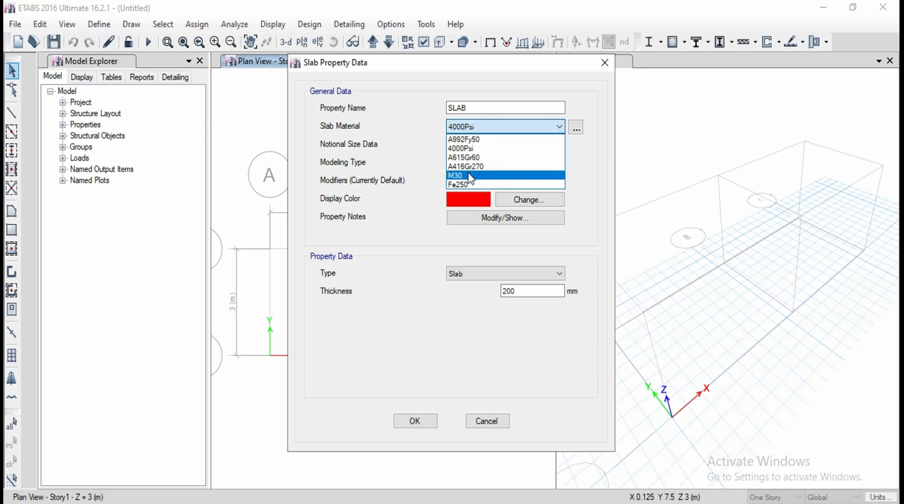
pyautogui.click(469, 176)
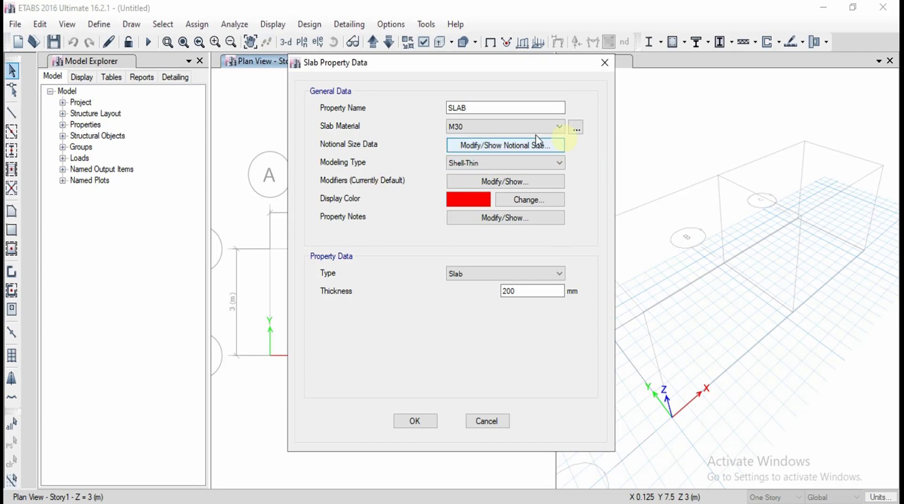
pyautogui.click(473, 424)
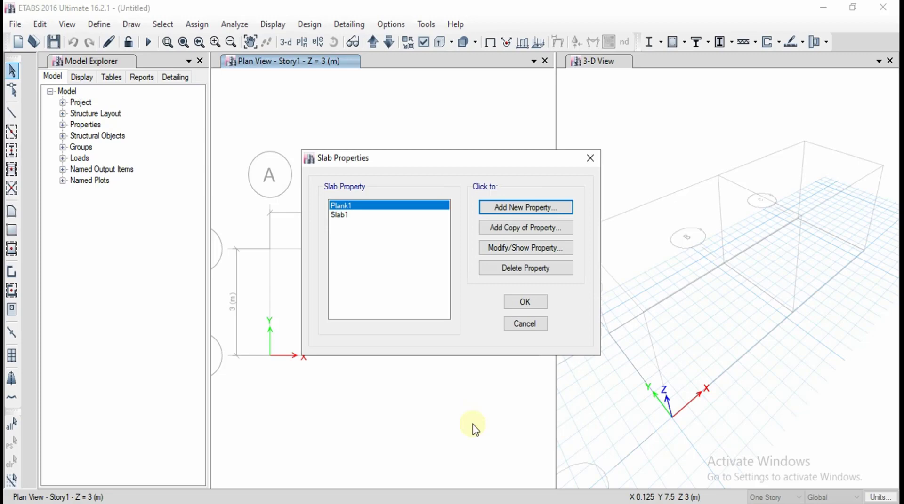
pyautogui.click(528, 324)
# Step: Add a new deck section property and name it DECK
pyautogui.click(95, 27)
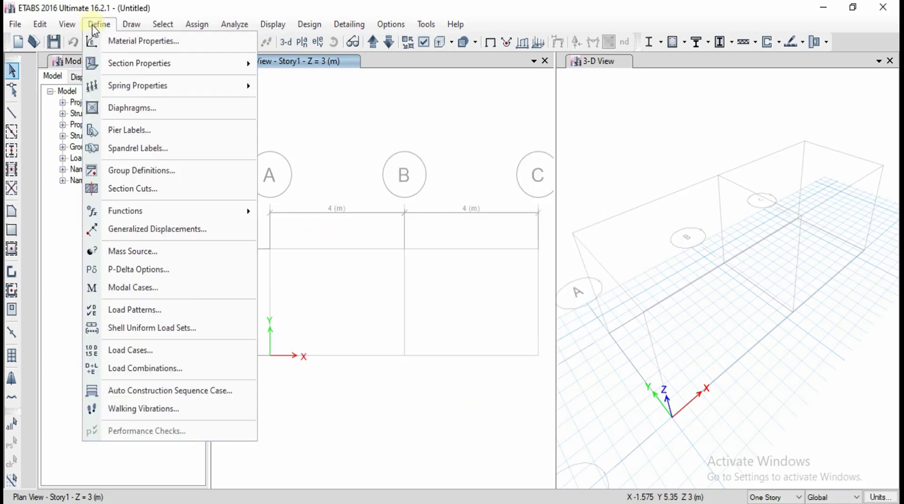
pyautogui.moveTo(142, 70)
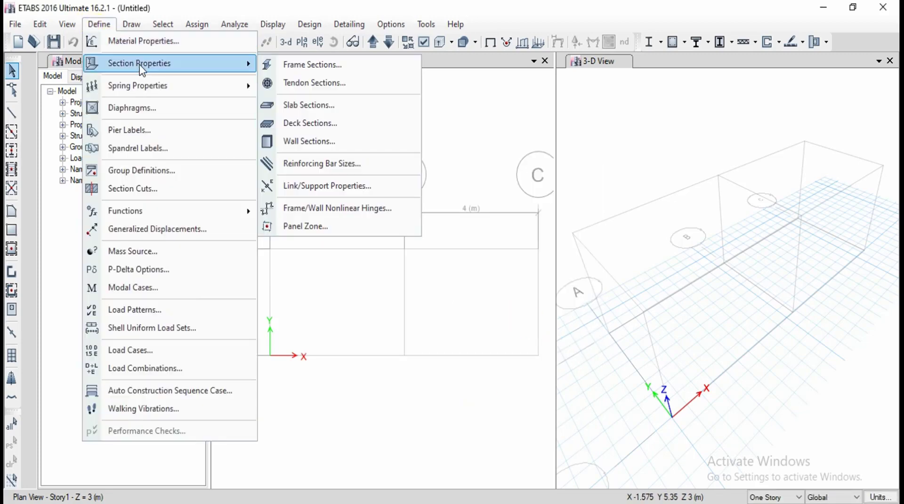
pyautogui.click(292, 130)
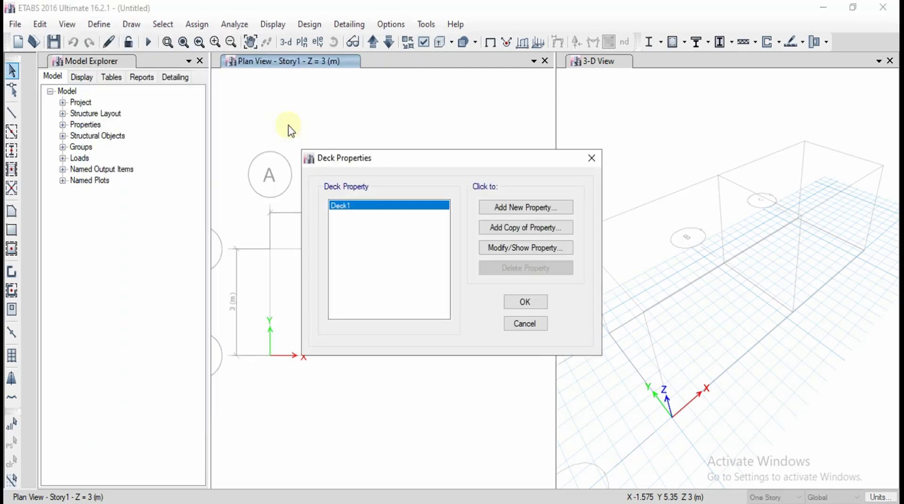
pyautogui.click(514, 208)
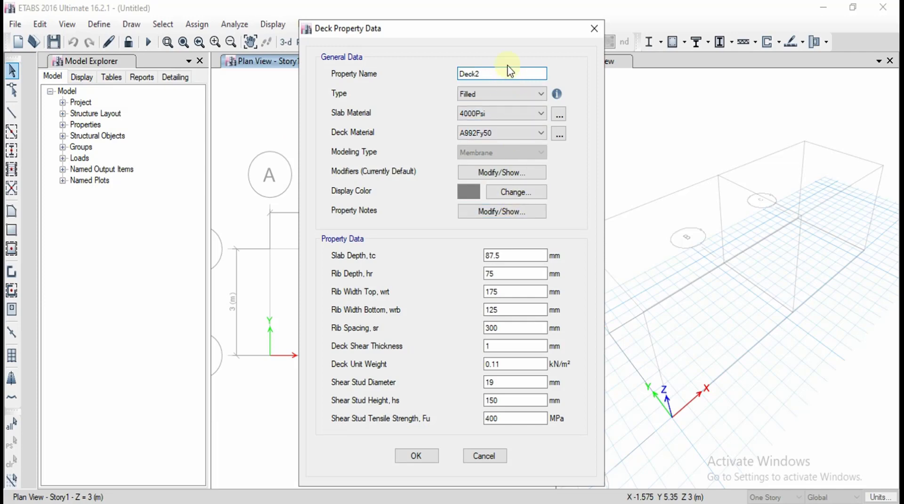
pyautogui.moveTo(508, 73); pyautogui.dragTo(381, 87)
pyautogui.write('DECK')
# Step: View the Filled deck diagram, try the Unfilled and Solid Slab types, and return the deck type to Filled
pyautogui.click(487, 93)
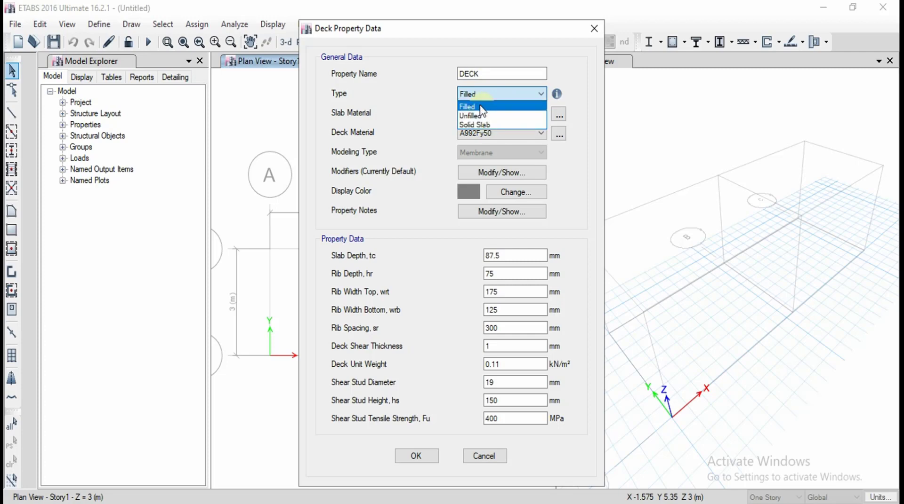
pyautogui.click(557, 95)
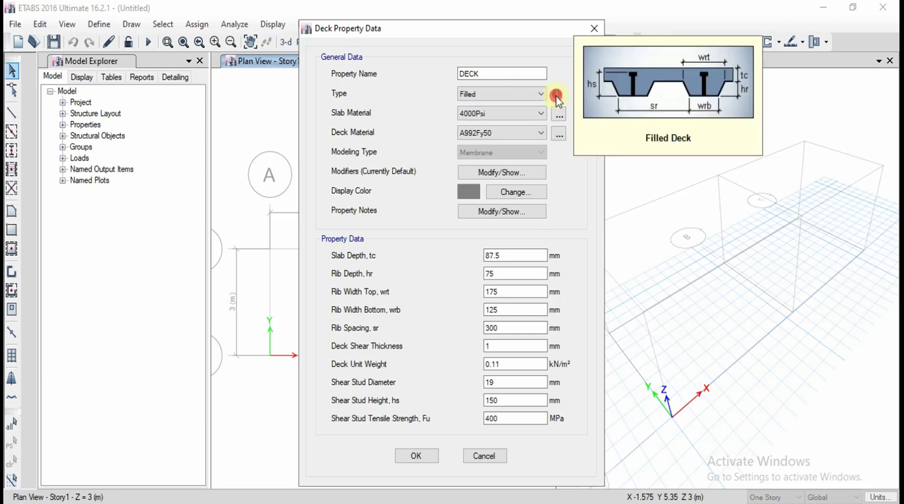
pyautogui.moveTo(564, 98)
pyautogui.click(536, 94)
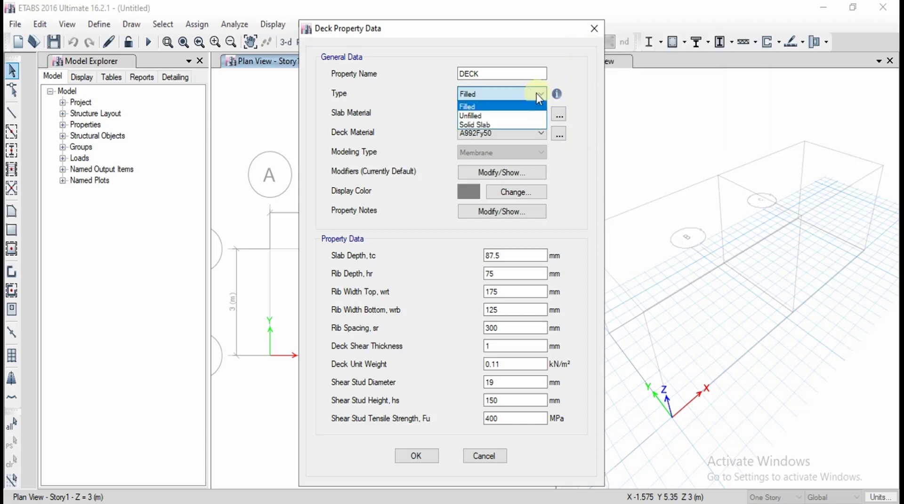
pyautogui.click(511, 115)
pyautogui.moveTo(557, 97)
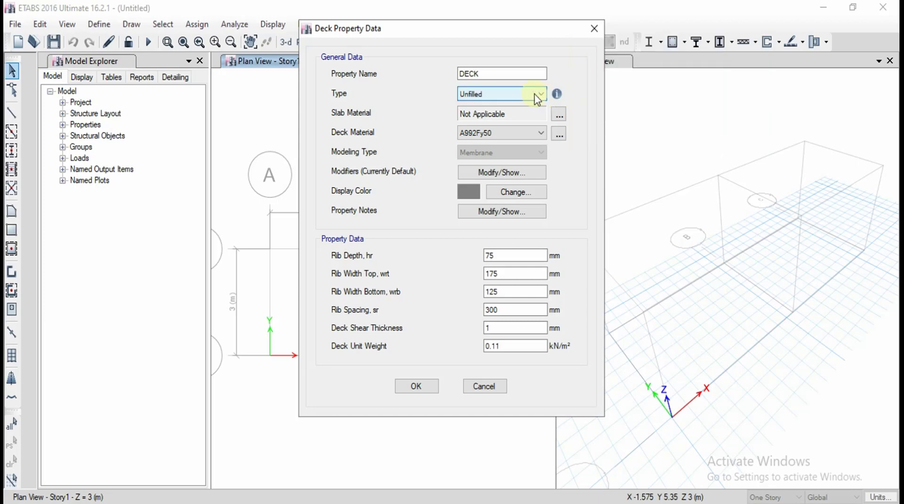
pyautogui.click(535, 95)
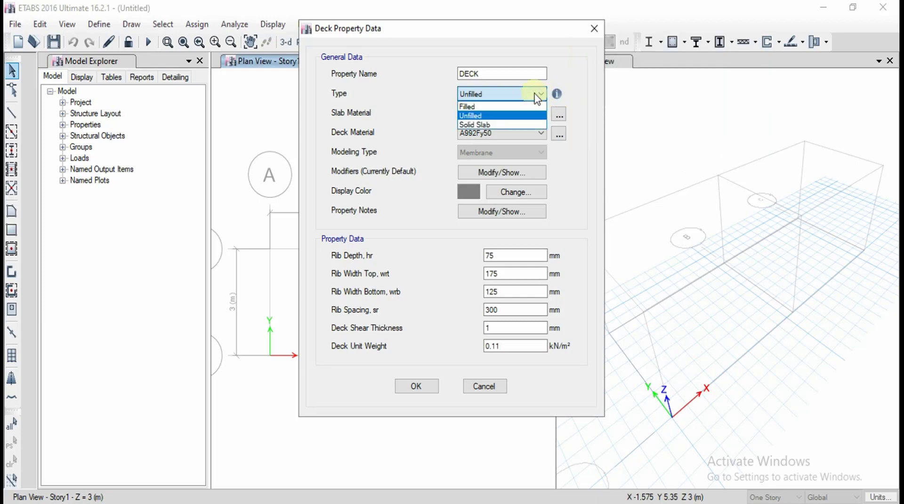
pyautogui.click(508, 125)
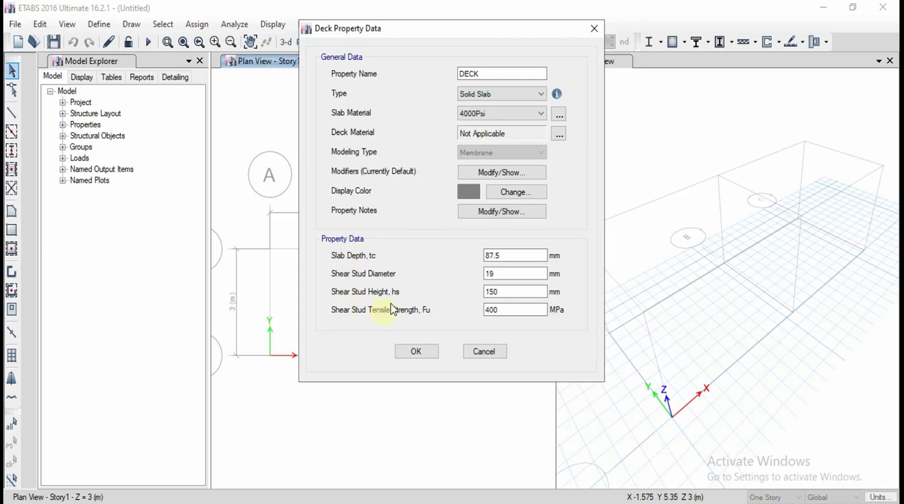
pyautogui.click(504, 94)
pyautogui.click(501, 107)
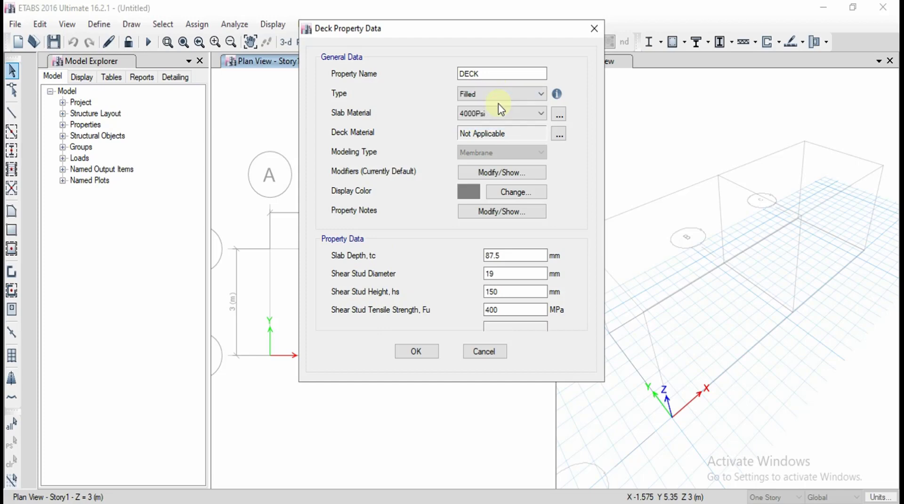
# Step: Set the deck material of DECK to M30 and finish defining the deck properties
pyautogui.click(490, 133)
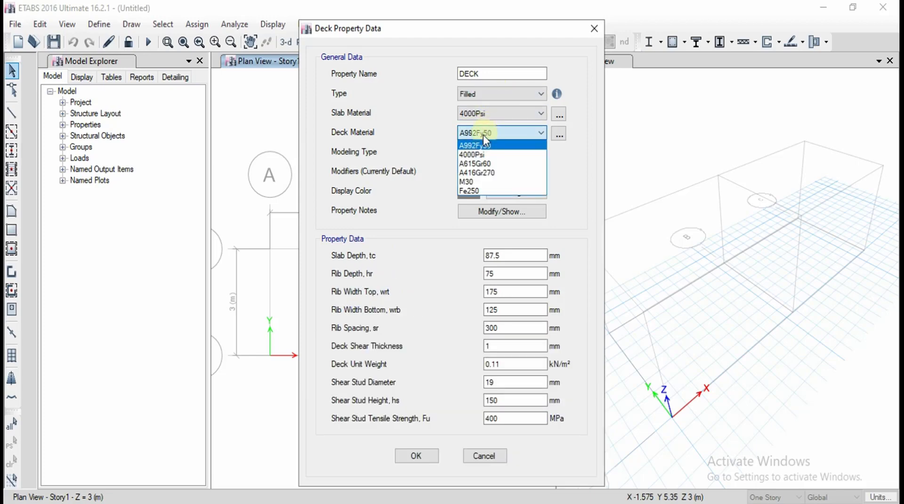
pyautogui.click(473, 179)
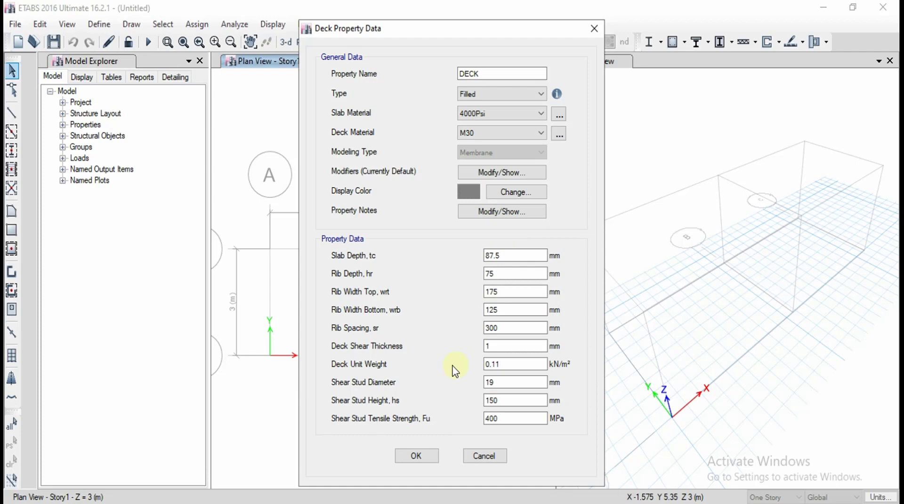
pyautogui.click(427, 456)
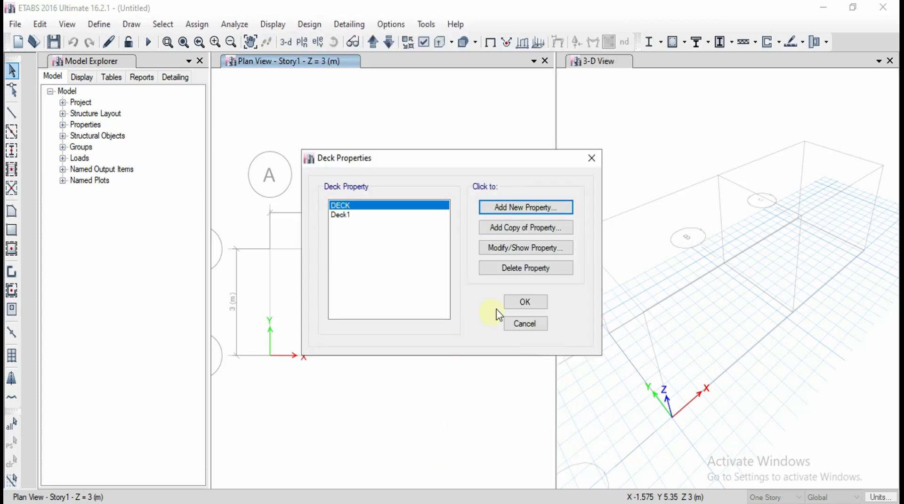
pyautogui.click(525, 302)
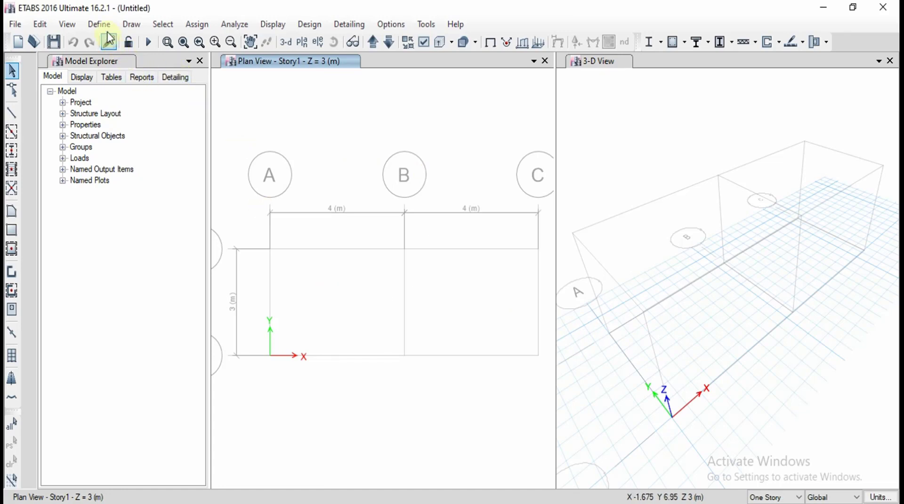
# Step: Quick-draw ISMB250 beams with continuous moment releases along all the grid lines of the Story1 plan
pyautogui.click(130, 25)
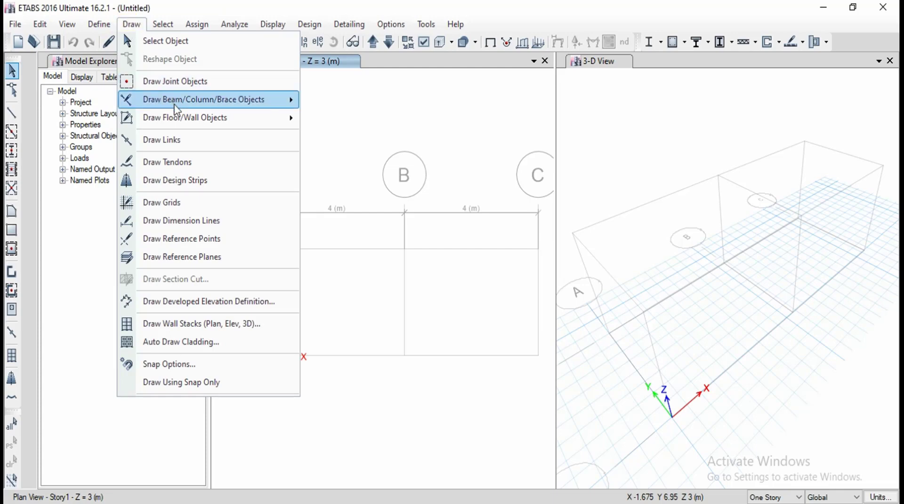
pyautogui.moveTo(177, 101)
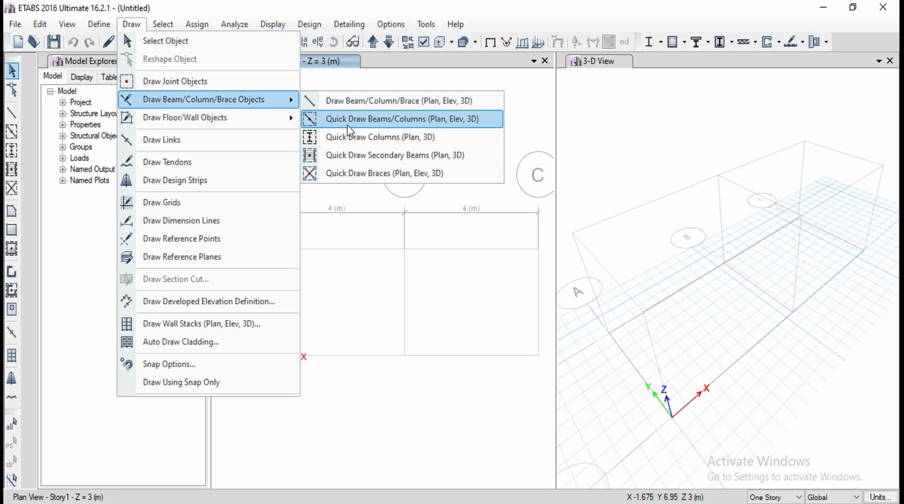
pyautogui.click(350, 127)
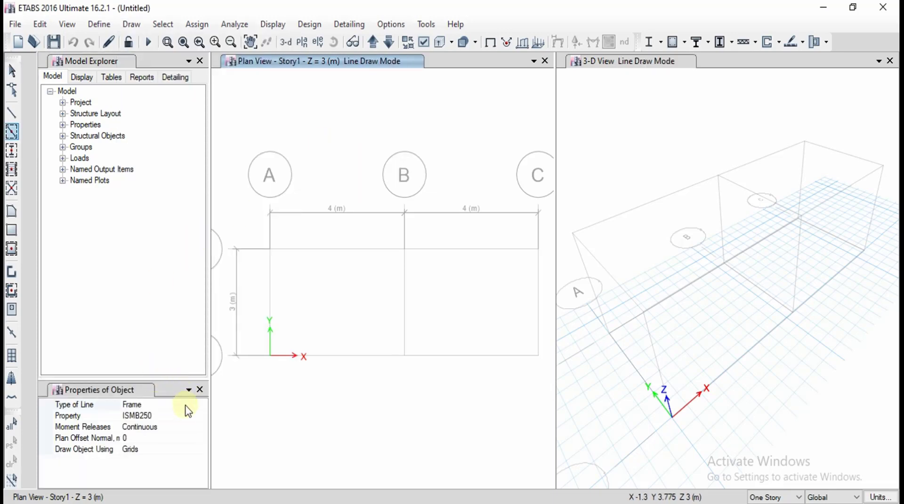
pyautogui.click(200, 419)
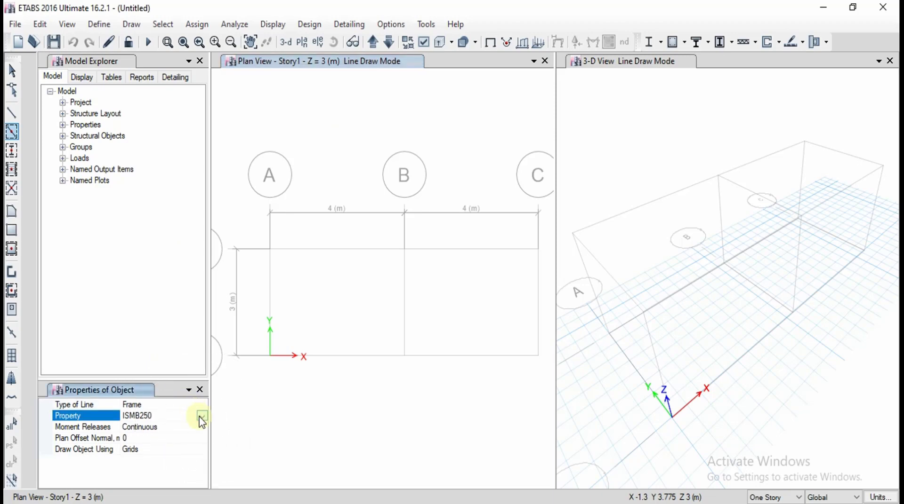
pyautogui.moveTo(121, 390); pyautogui.dragTo(136, 286)
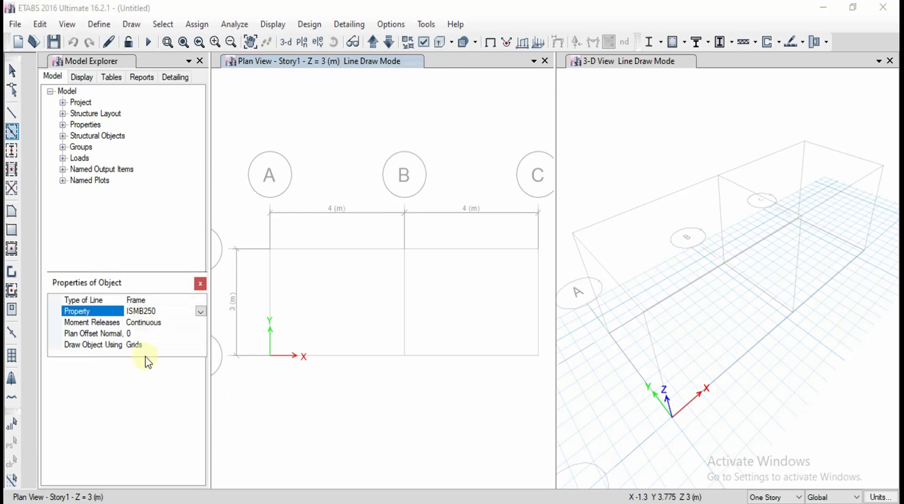
pyautogui.moveTo(151, 358); pyautogui.dragTo(162, 501)
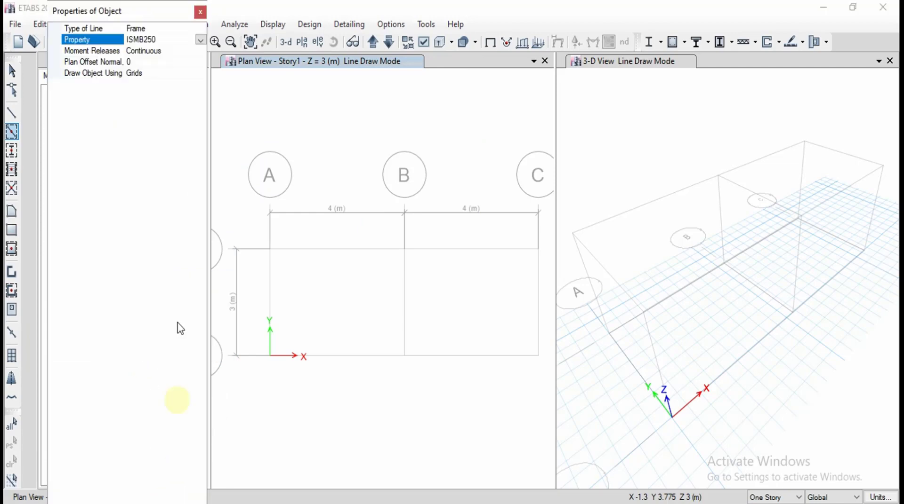
pyautogui.click(199, 41)
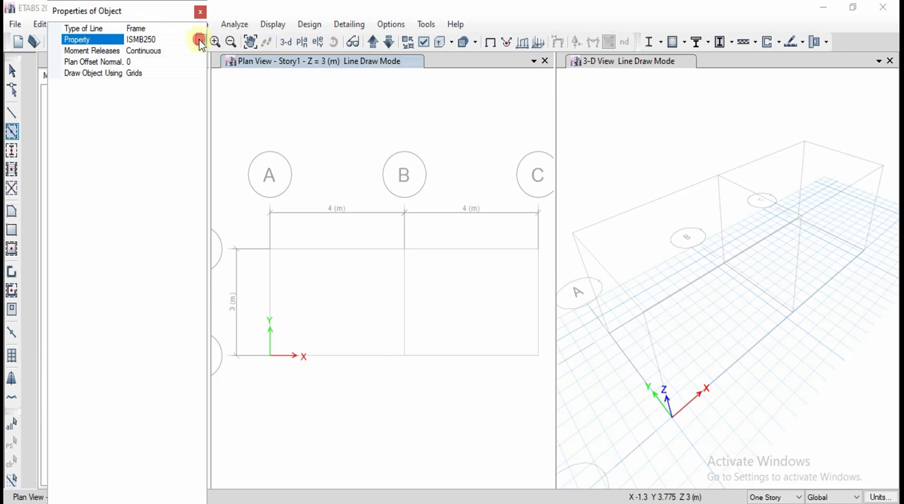
pyautogui.click(184, 52)
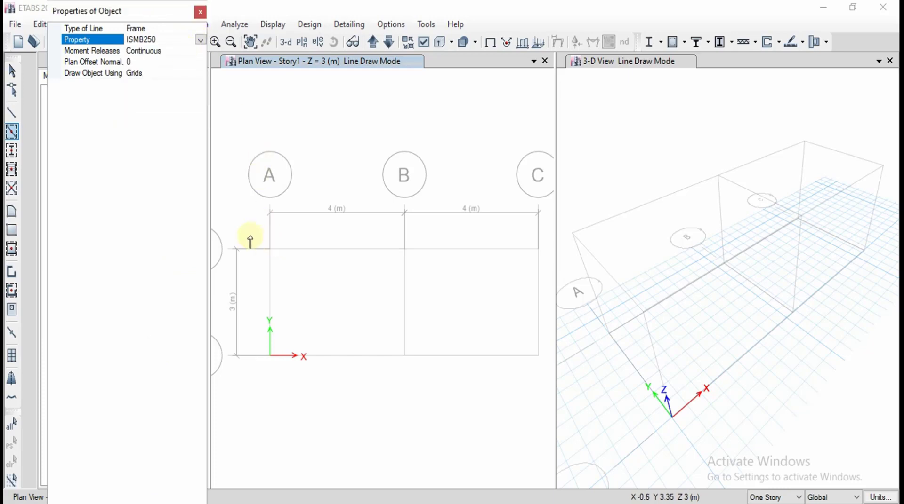
pyautogui.moveTo(250, 236)
pyautogui.mouseDown()
pyautogui.moveTo(485, 382)
pyautogui.moveTo(543, 403)
pyautogui.mouseUp()
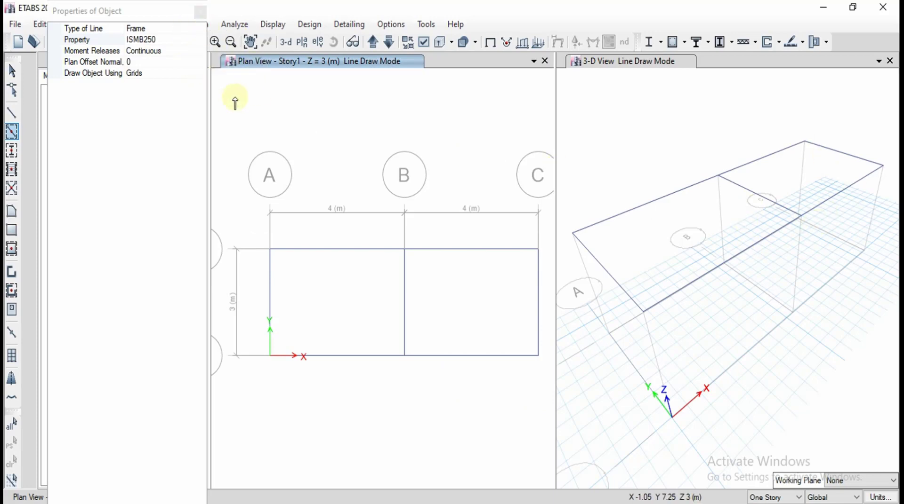
pyautogui.press('Escape')
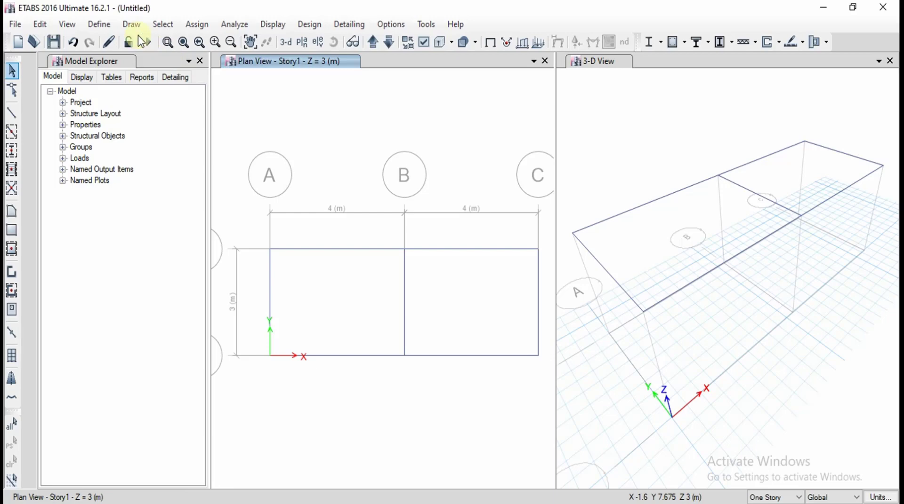
# Step: Quick-draw ISMB300 columns at the four grid intersections on grid lines A and B in the plan
pyautogui.click(101, 26)
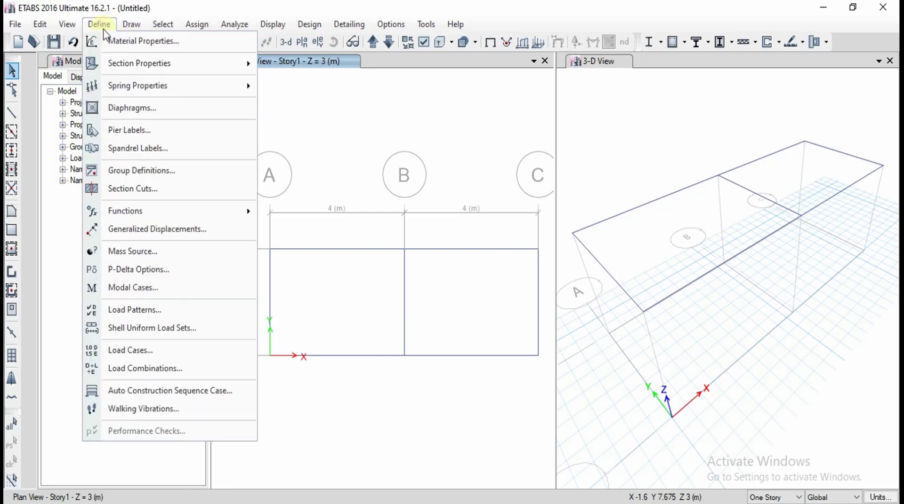
pyautogui.moveTo(130, 69)
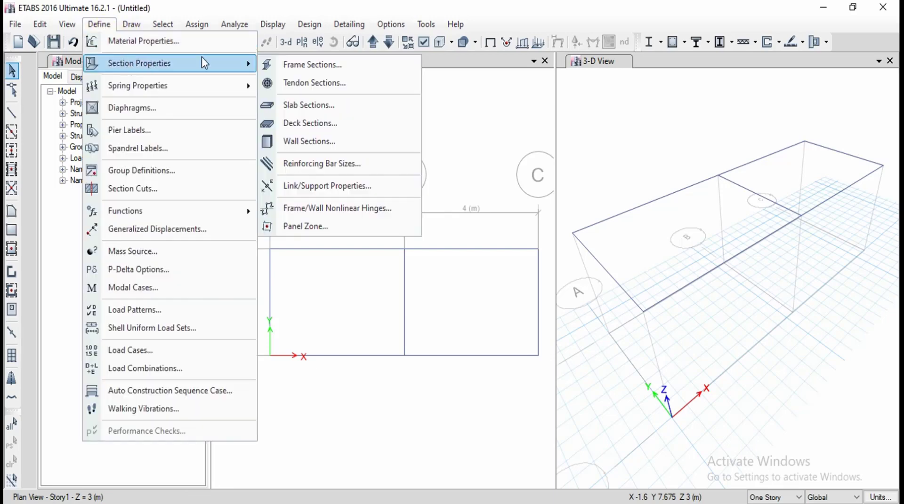
pyautogui.moveTo(132, 28)
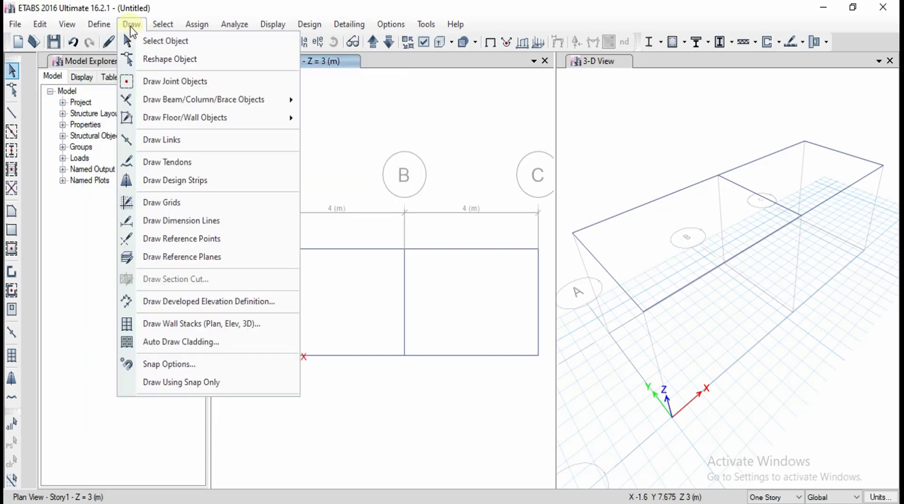
pyautogui.moveTo(186, 101)
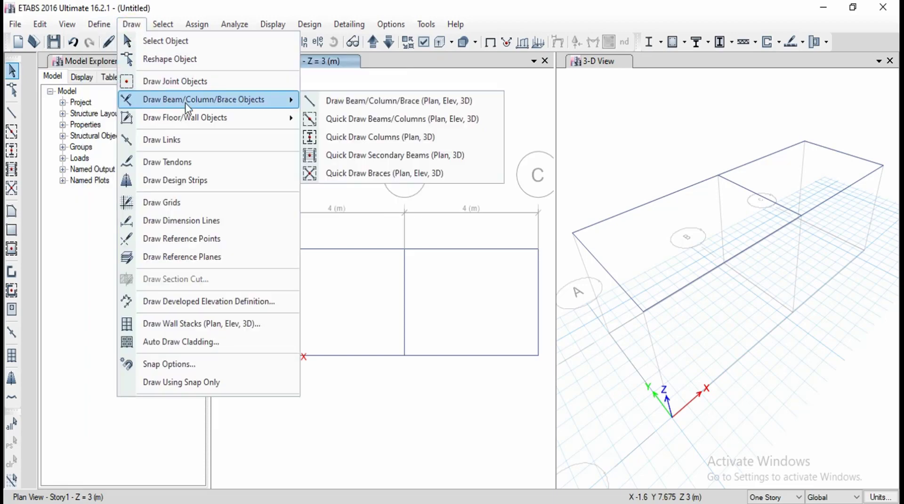
pyautogui.click(359, 138)
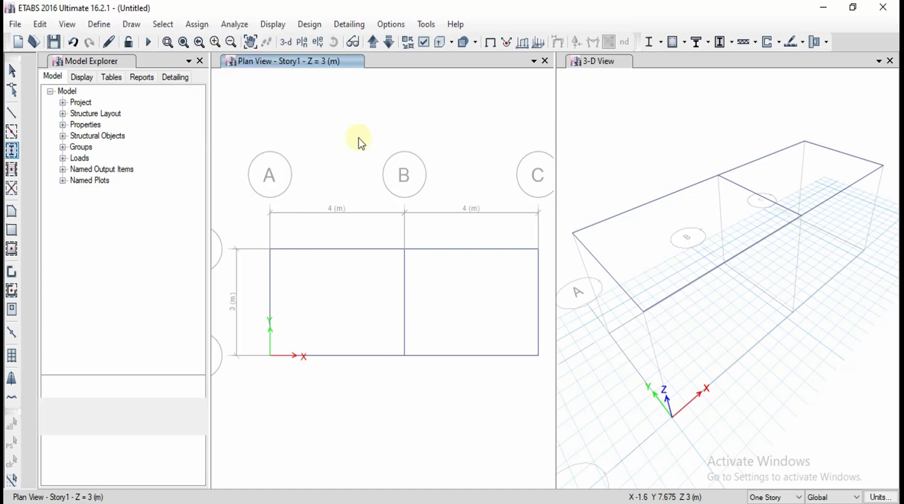
pyautogui.click(201, 406)
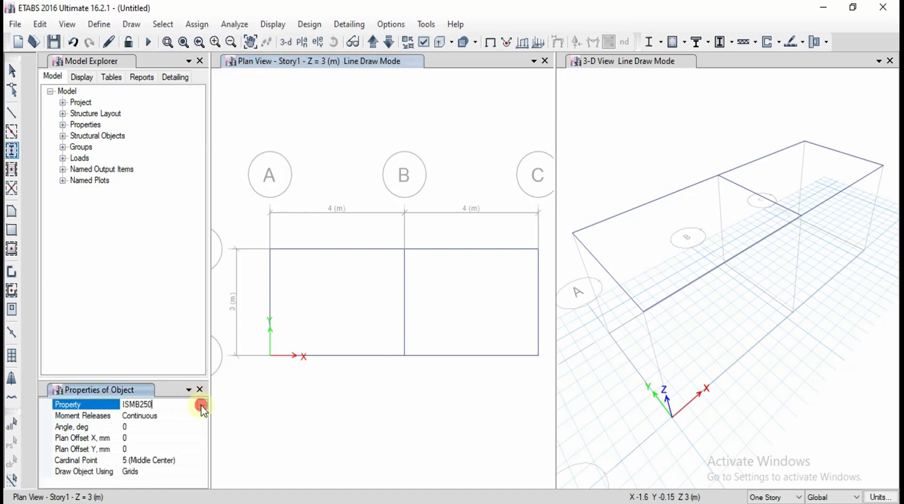
pyautogui.click(201, 406)
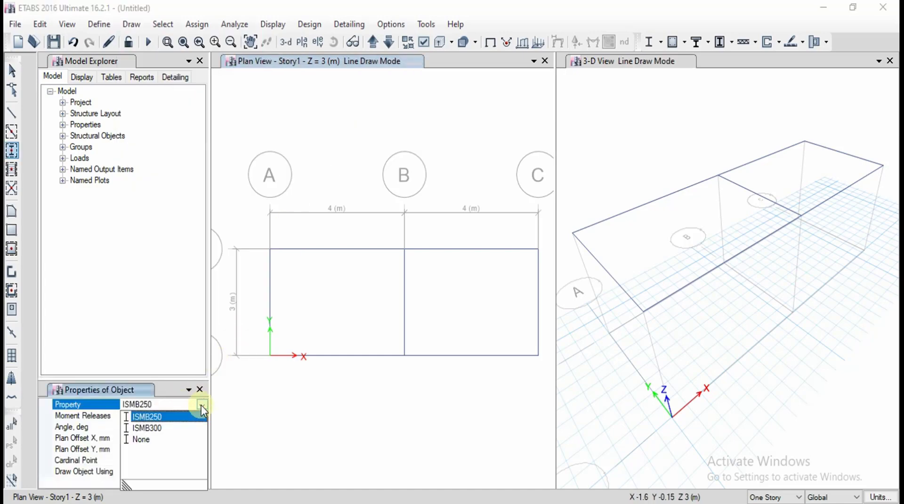
pyautogui.click(186, 427)
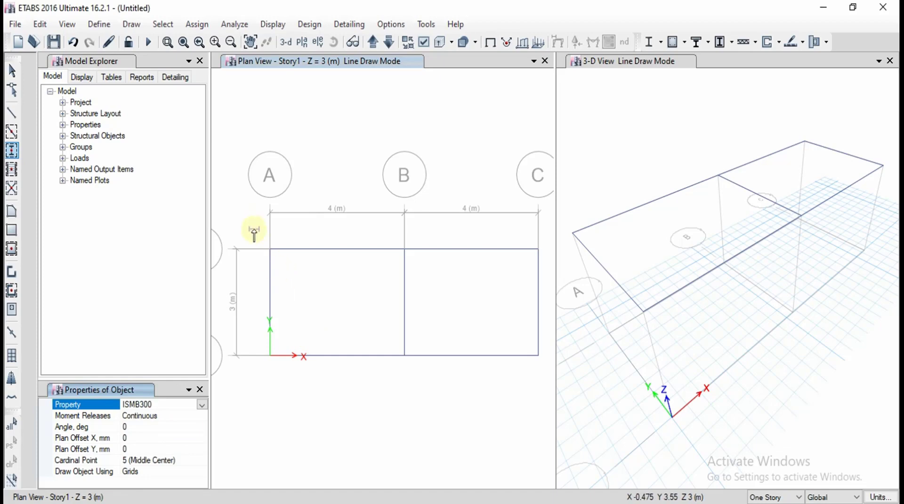
pyautogui.moveTo(255, 231); pyautogui.dragTo(457, 387)
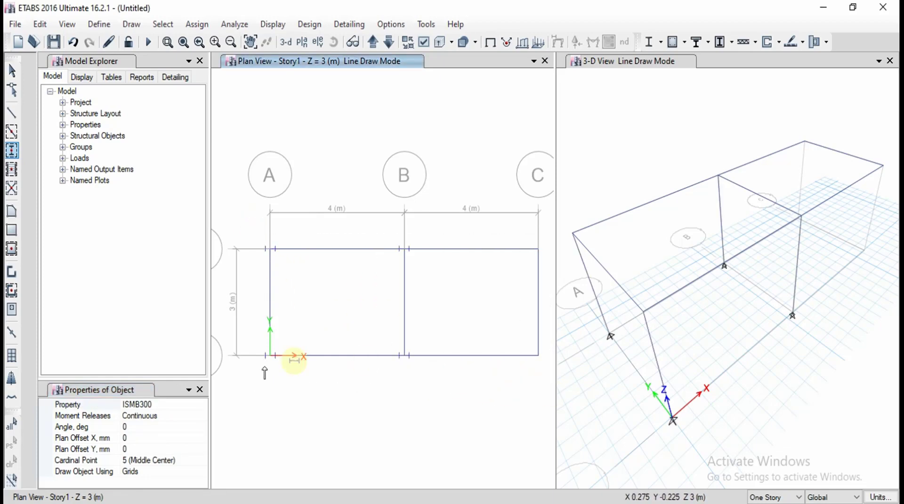
pyautogui.click(160, 427)
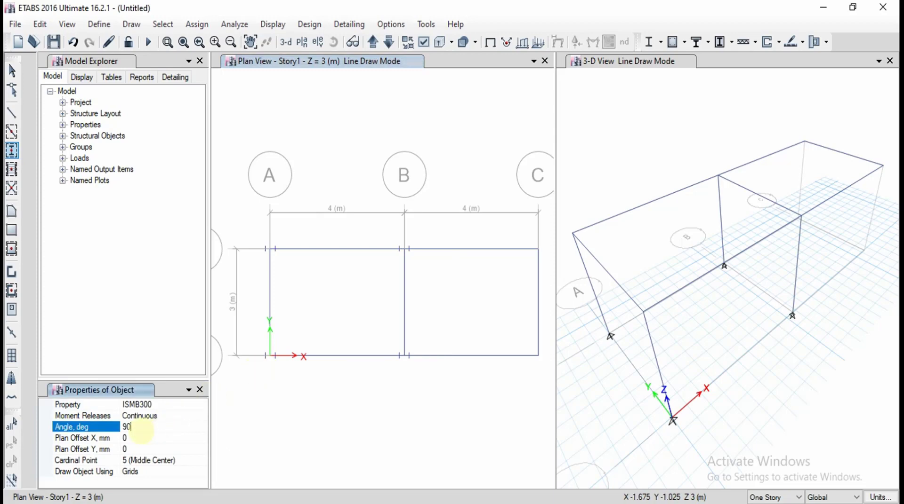
pyautogui.moveTo(509, 235); pyautogui.dragTo(544, 396)
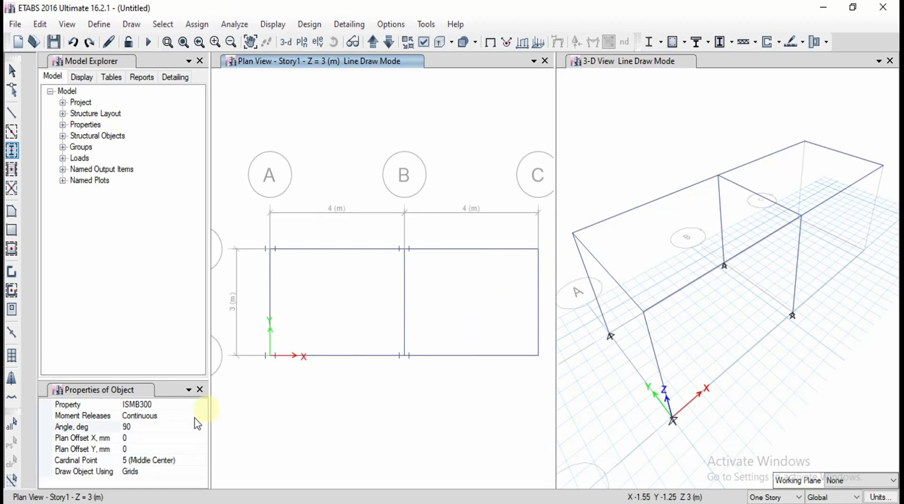
pyautogui.click(165, 429)
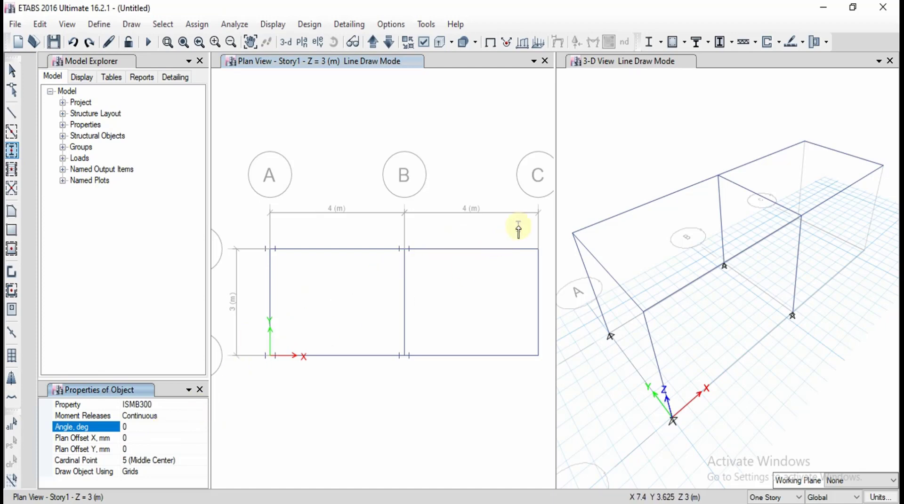
# Step: Quick-draw ISMB300 columns at a 0 degree angle at the two grid intersections on grid line C in the plan
pyautogui.click(517, 226)
pyautogui.moveTo(517, 227)
pyautogui.mouseDown()
pyautogui.moveTo(548, 333)
pyautogui.moveTo(548, 377)
pyautogui.mouseUp()
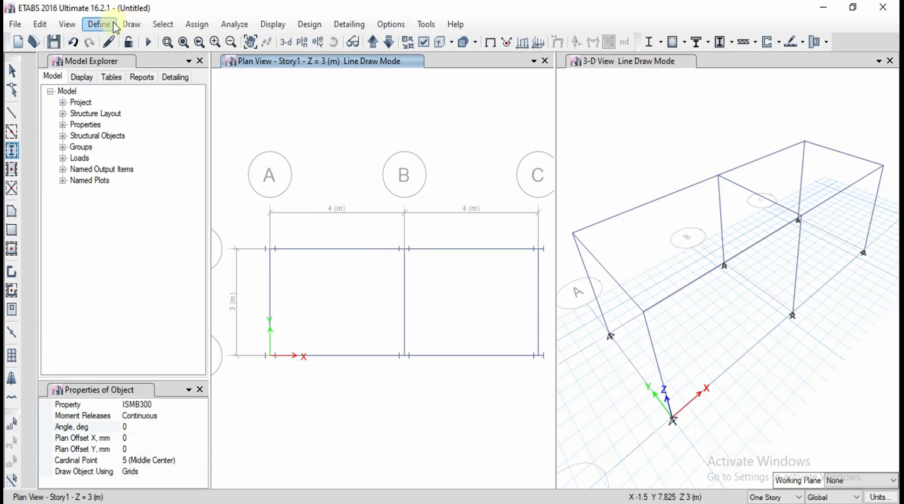
# Step: Draw an 8 m by 3 m rectangular floor with the DECK property over both bays, from grid line A to C
pyautogui.click(132, 25)
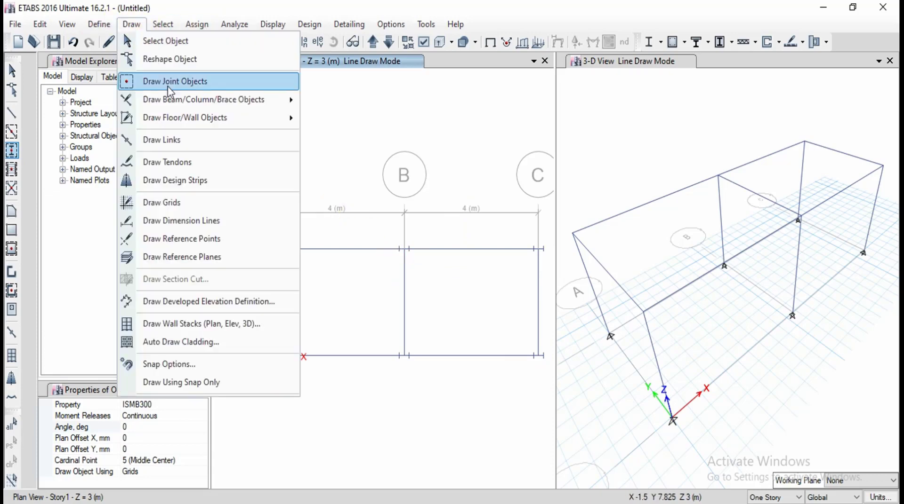
pyautogui.moveTo(242, 124)
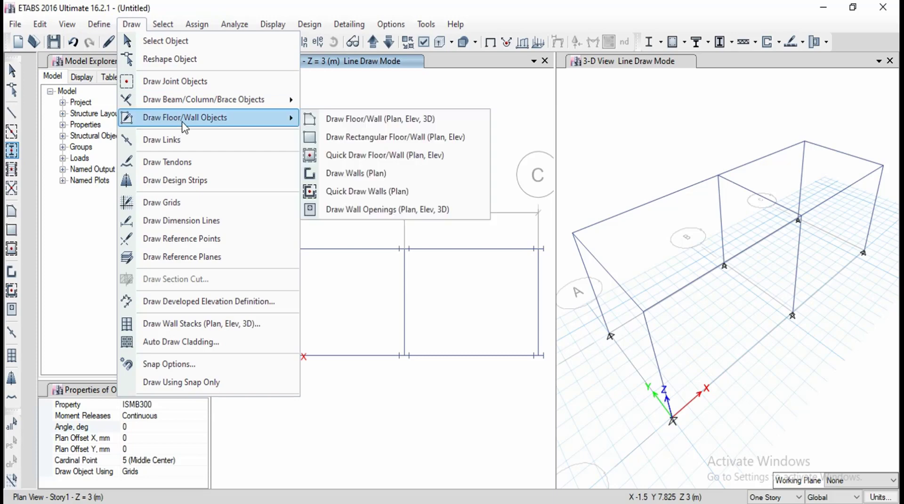
pyautogui.click(343, 143)
pyautogui.click(185, 402)
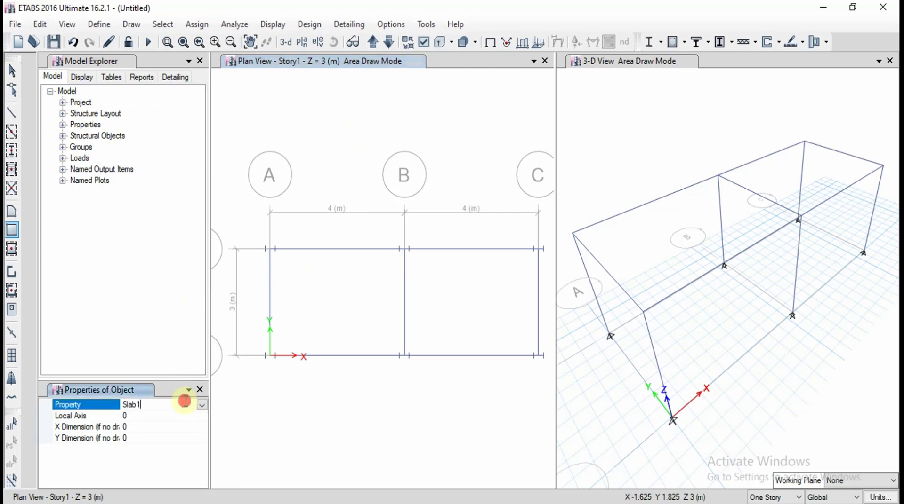
pyautogui.click(201, 405)
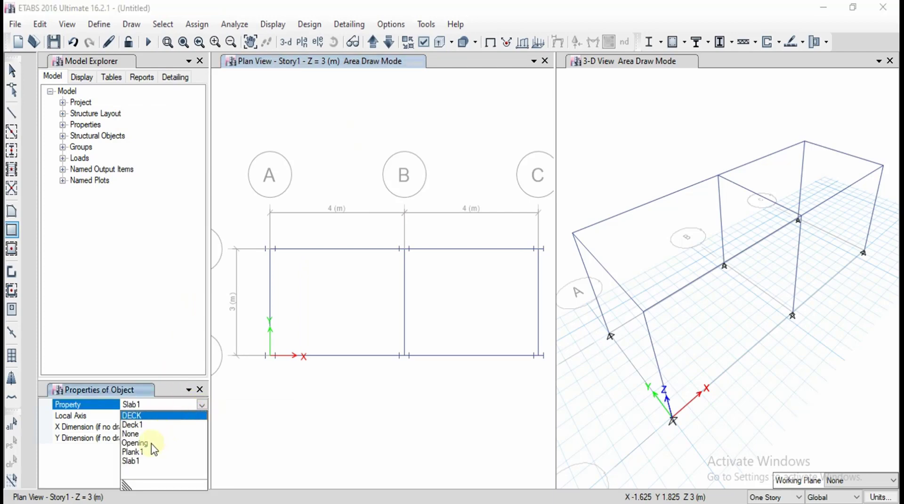
pyautogui.click(131, 416)
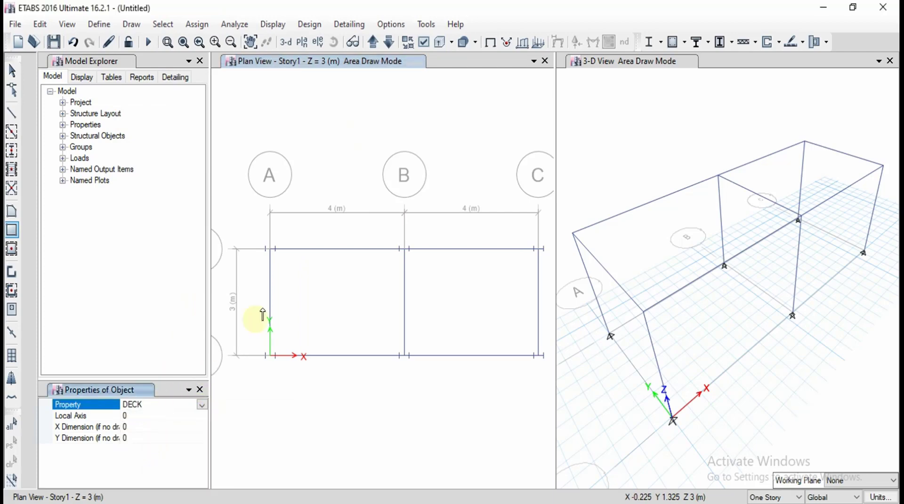
pyautogui.click(271, 252)
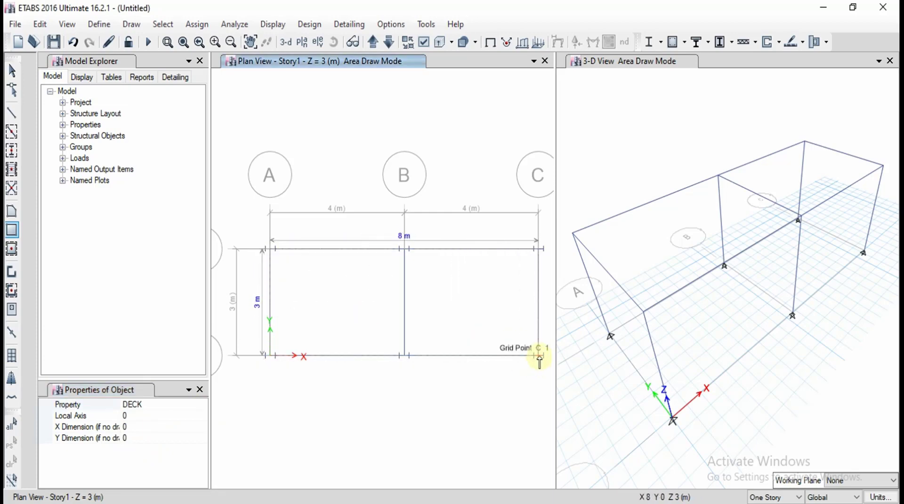
pyautogui.click(539, 356)
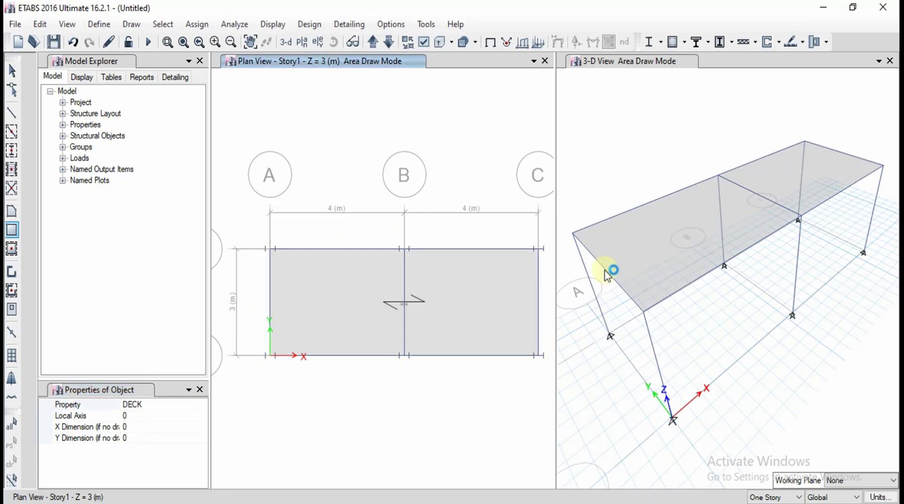
pyautogui.press('Escape')
# Step: Inspect the deck, beams and columns in a rendered 3D view, and return to the Story1 plan
pyautogui.click(608, 139)
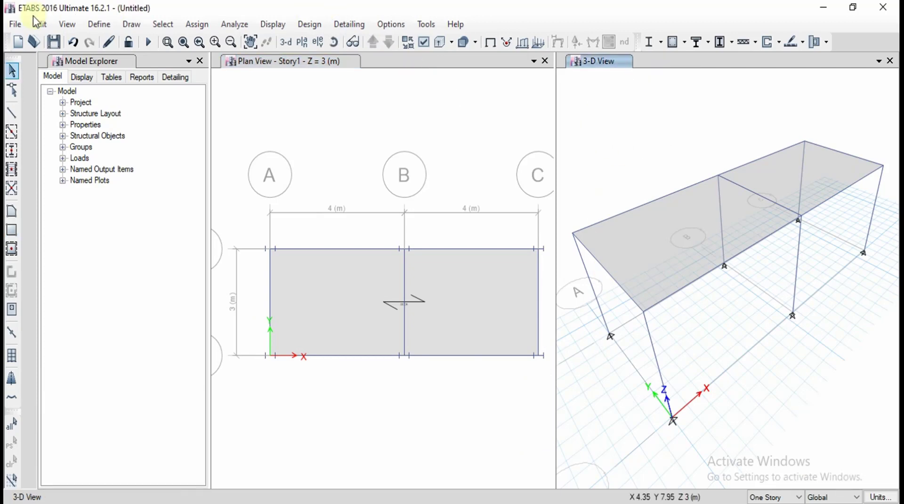
pyautogui.click(66, 26)
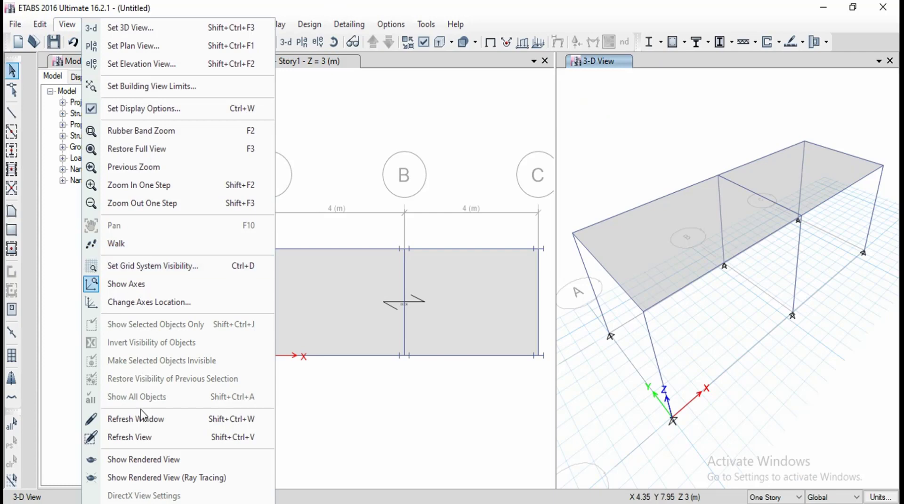
pyautogui.click(142, 458)
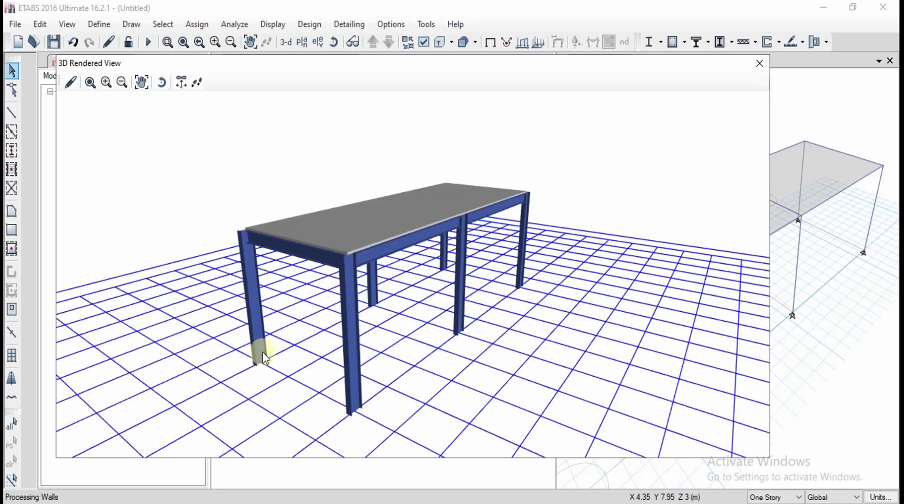
pyautogui.scroll(3, 373, 307)
pyautogui.scroll(-1, 372, 312)
pyautogui.scroll(-2, 371, 312)
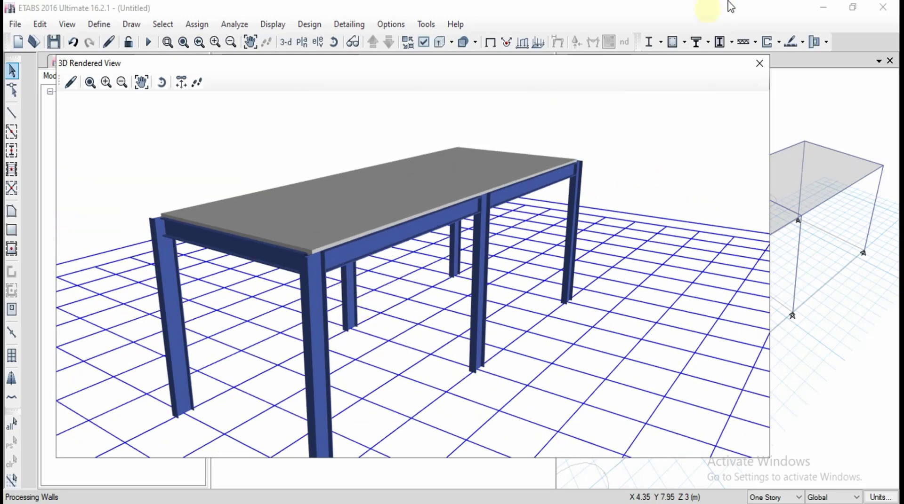
pyautogui.click(759, 63)
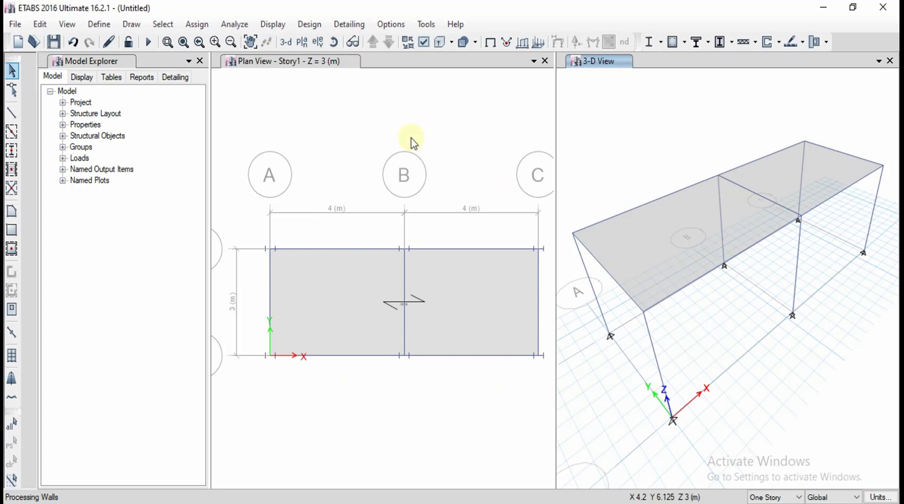
pyautogui.click(397, 120)
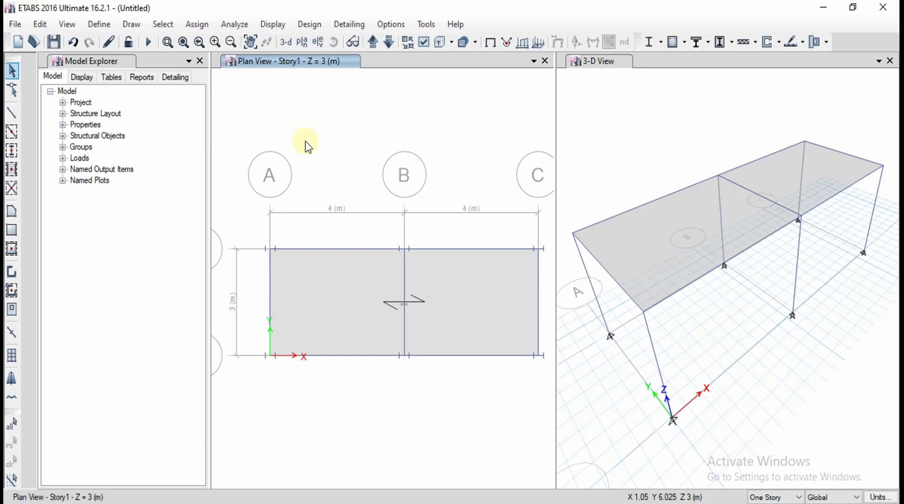